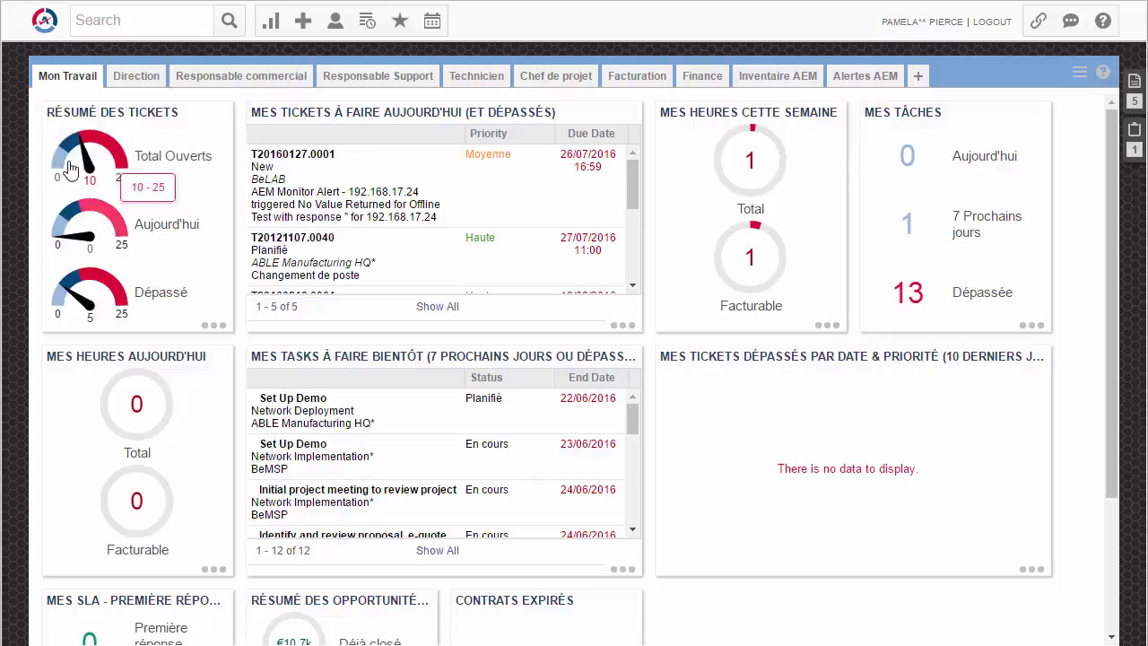
Open the list of recurring services from the Products & Services section of the admin features and settings.
{"action": "left_click", "coordinate": [45, 25]}
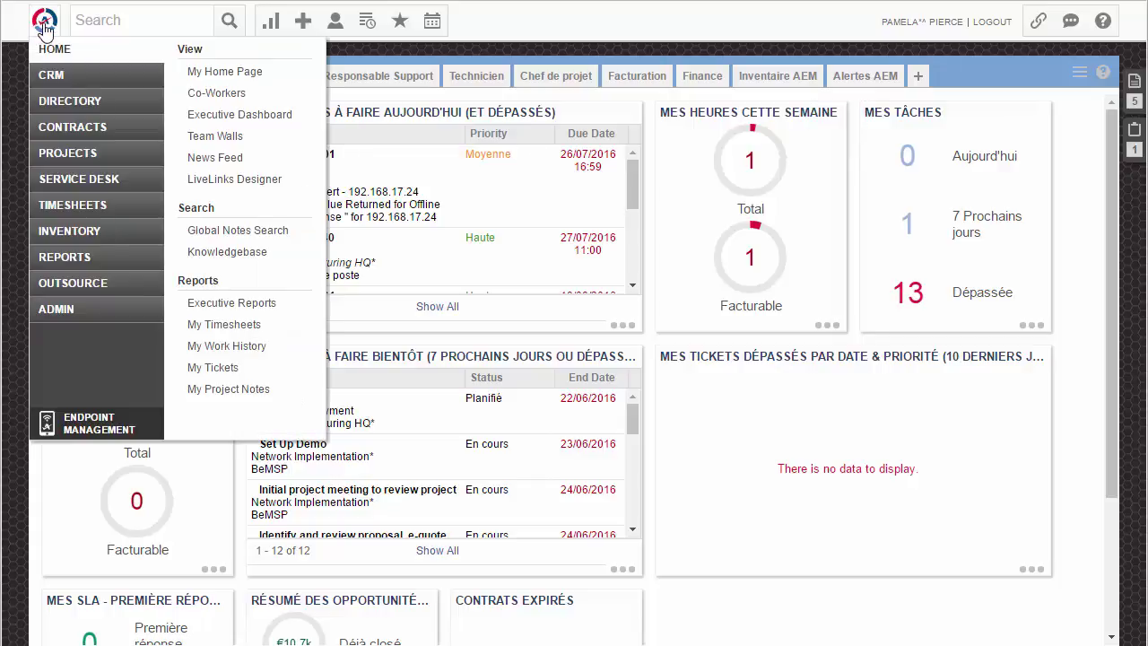
{"action": "mouse_move", "coordinate": [72, 319]}
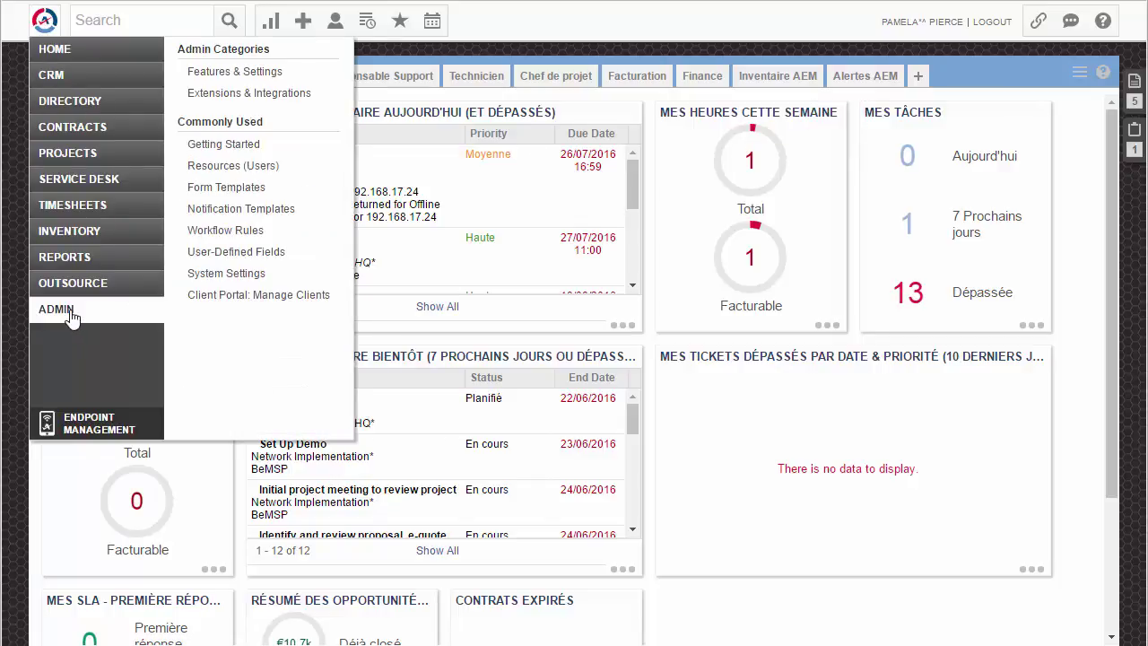
{"action": "left_click", "coordinate": [211, 72]}
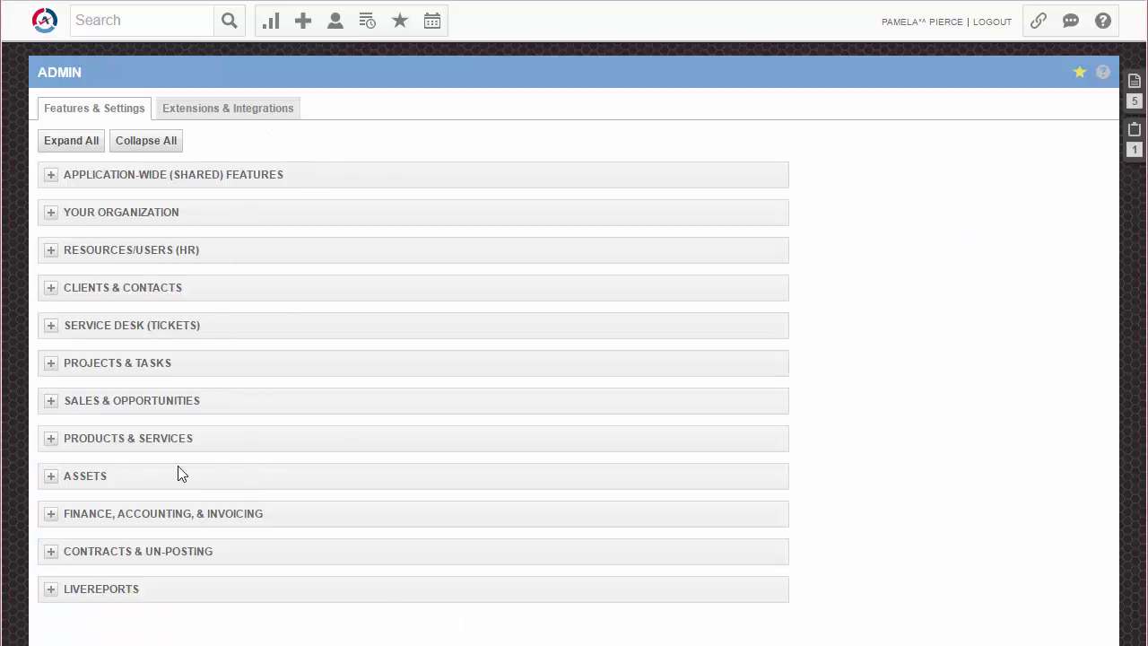
{"action": "left_click", "coordinate": [52, 439]}
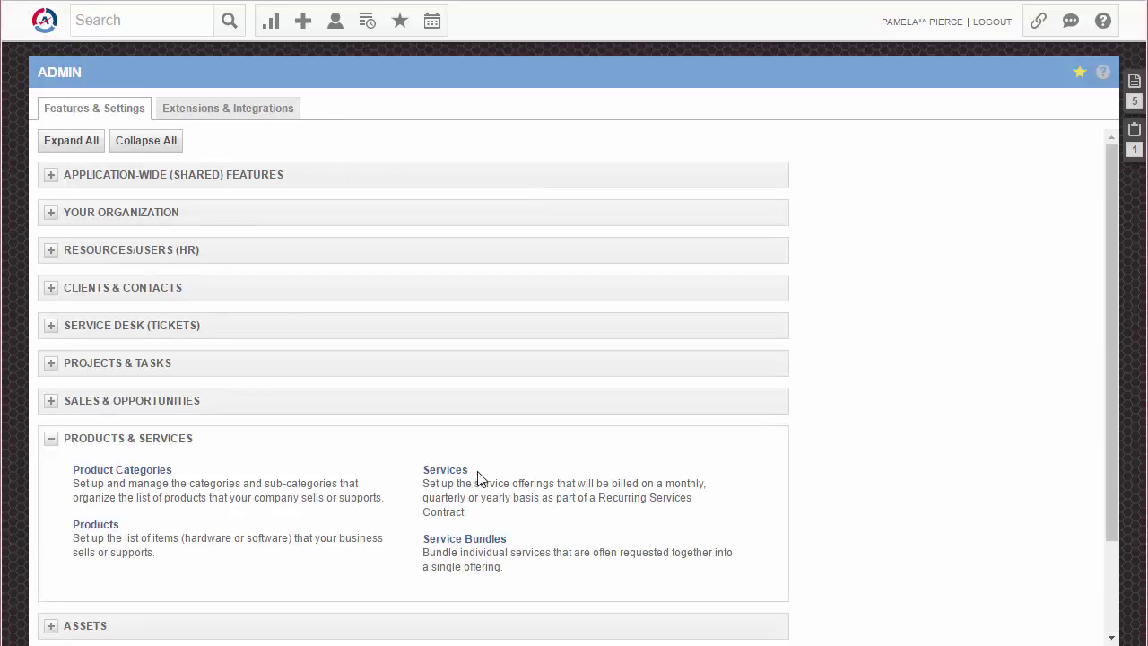
{"action": "left_click", "coordinate": [453, 473]}
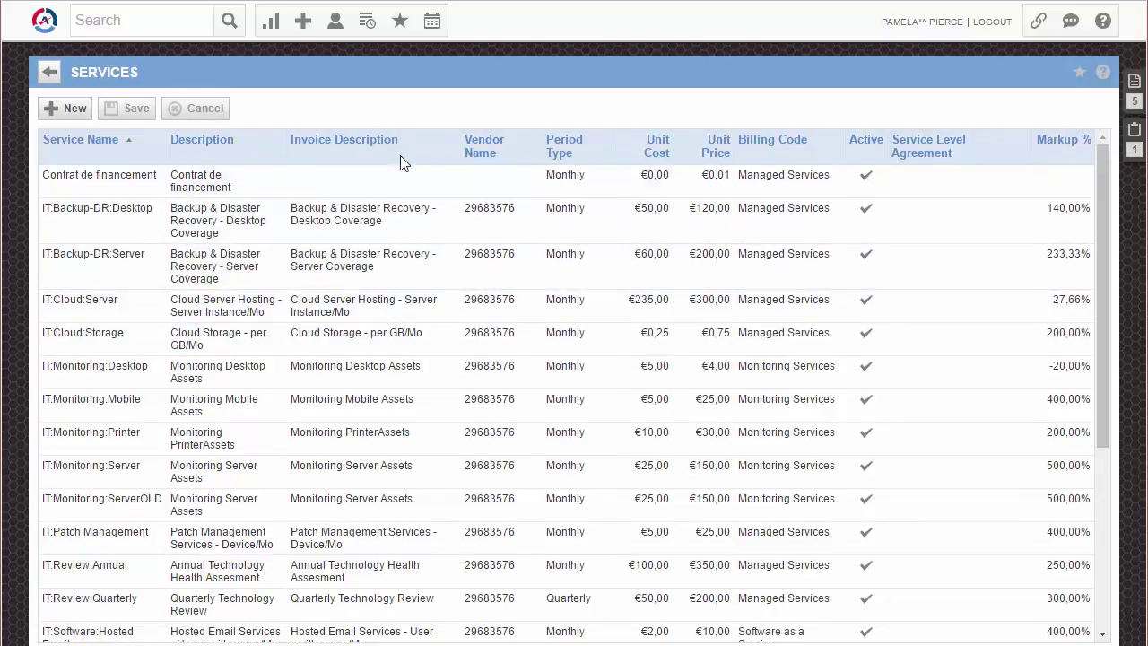
Create a new service named "Contrat de Leasing" and reuse that name as its description and invoice description.
{"action": "left_click", "coordinate": [69, 108]}
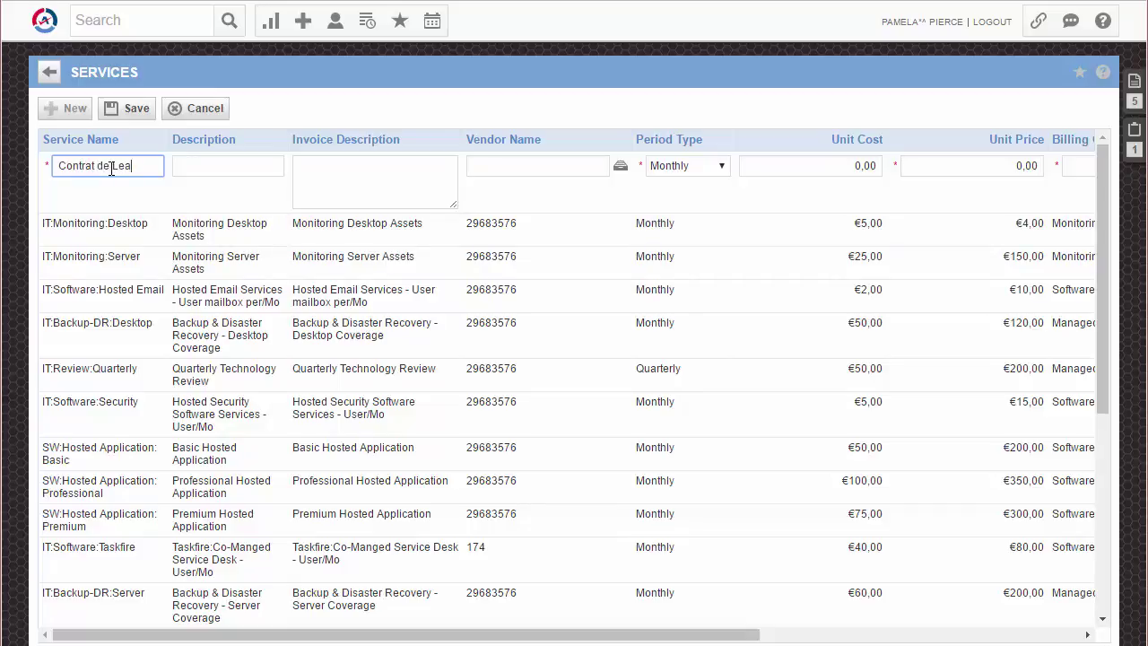
{"action": "key", "text": "ctrl+a"}
{"action": "key", "text": "ctrl+c"}
{"action": "key", "text": "Tab"}
{"action": "key", "text": "ctrl+v"}
{"action": "key", "text": "Tab"}
{"action": "key", "text": "ctrl+v"}
{"action": "key", "text": "Tab"}
{"action": "key", "text": "Tab"}
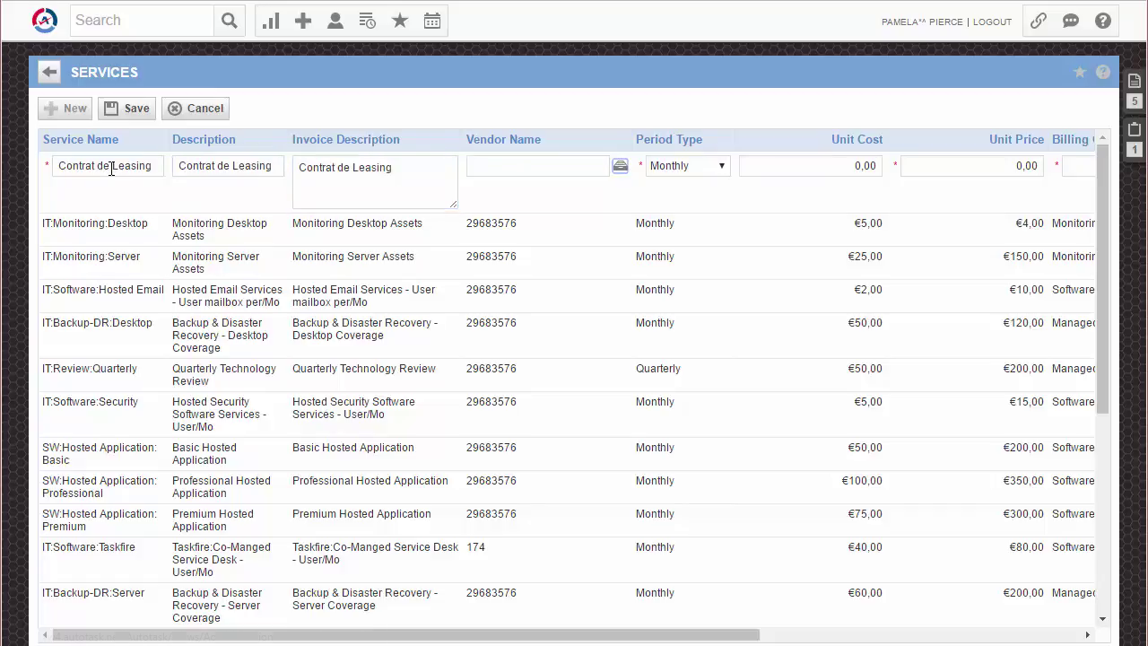
Assign the Managed Services billing code to the new leasing service and save it.
{"action": "left_click", "coordinate": [828, 166]}
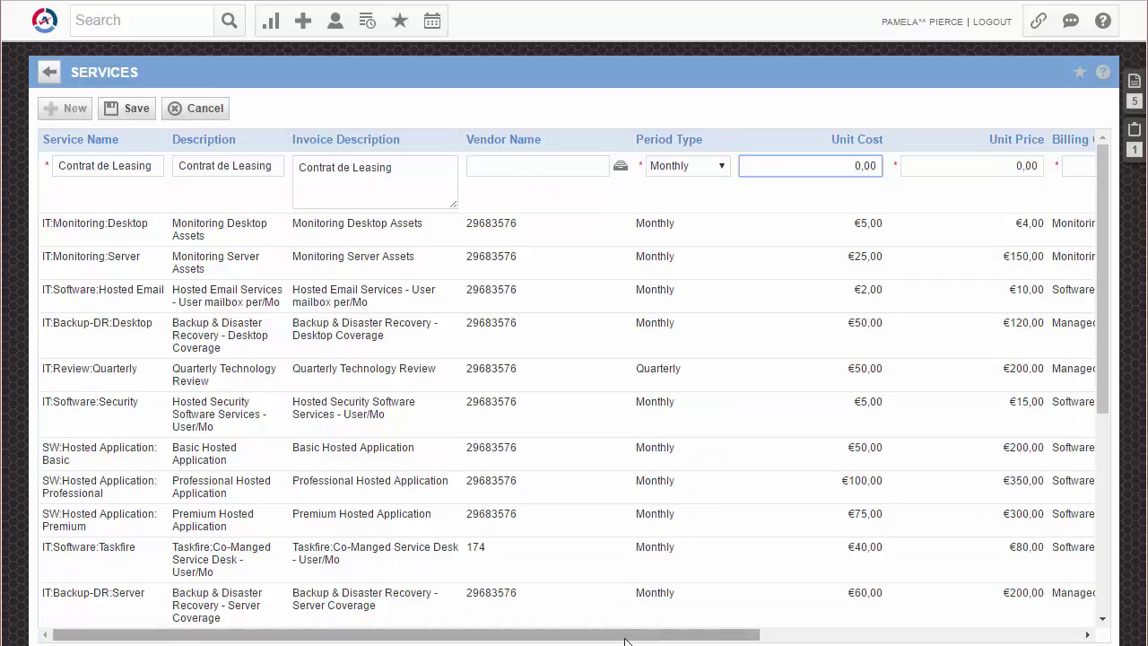
{"action": "left_click_drag", "start_coordinate": [625, 640], "coordinate": [894, 533]}
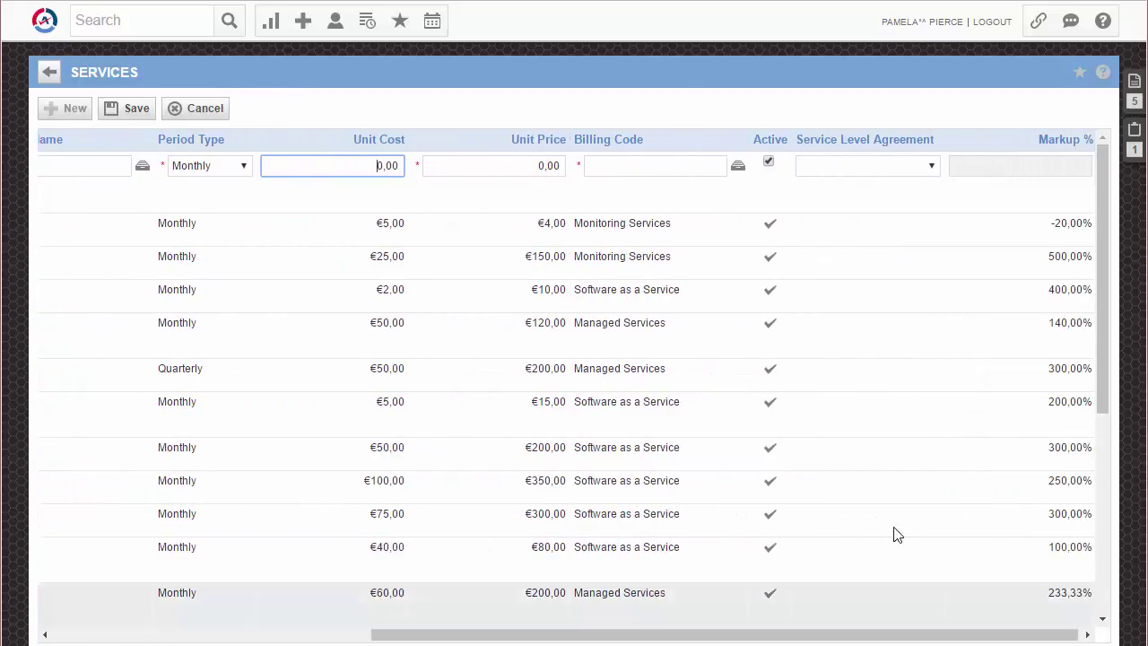
{"action": "left_click", "coordinate": [737, 168]}
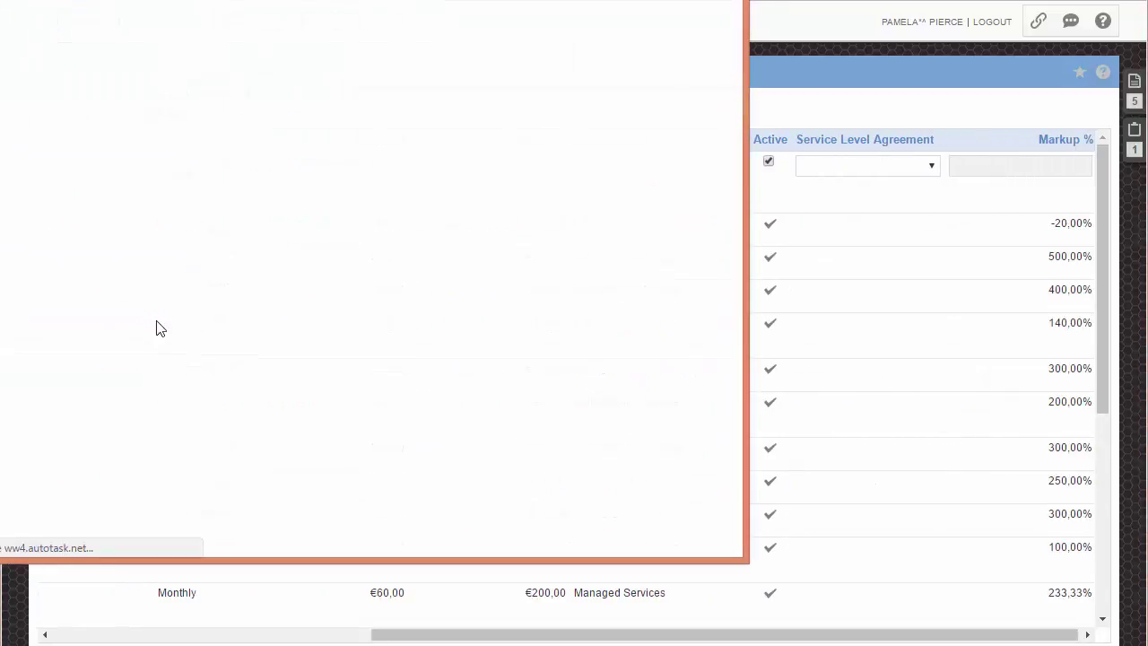
{"action": "left_click_drag", "start_coordinate": [198, 0], "coordinate": [311, 15]}
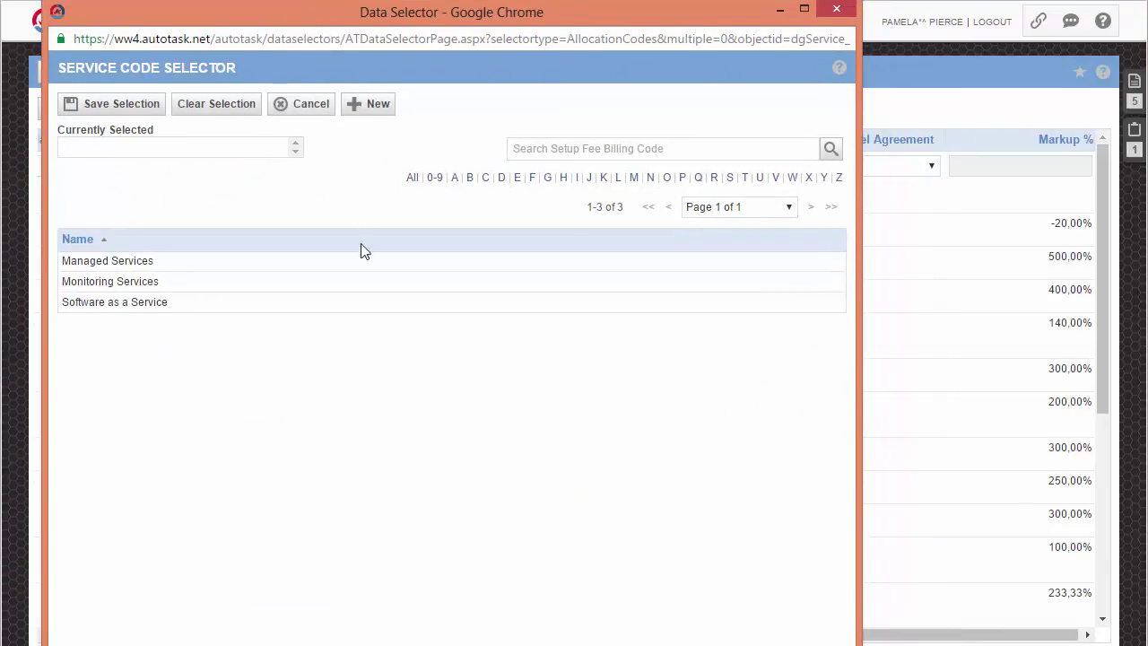
{"action": "left_click", "coordinate": [110, 261]}
{"action": "left_click", "coordinate": [126, 109]}
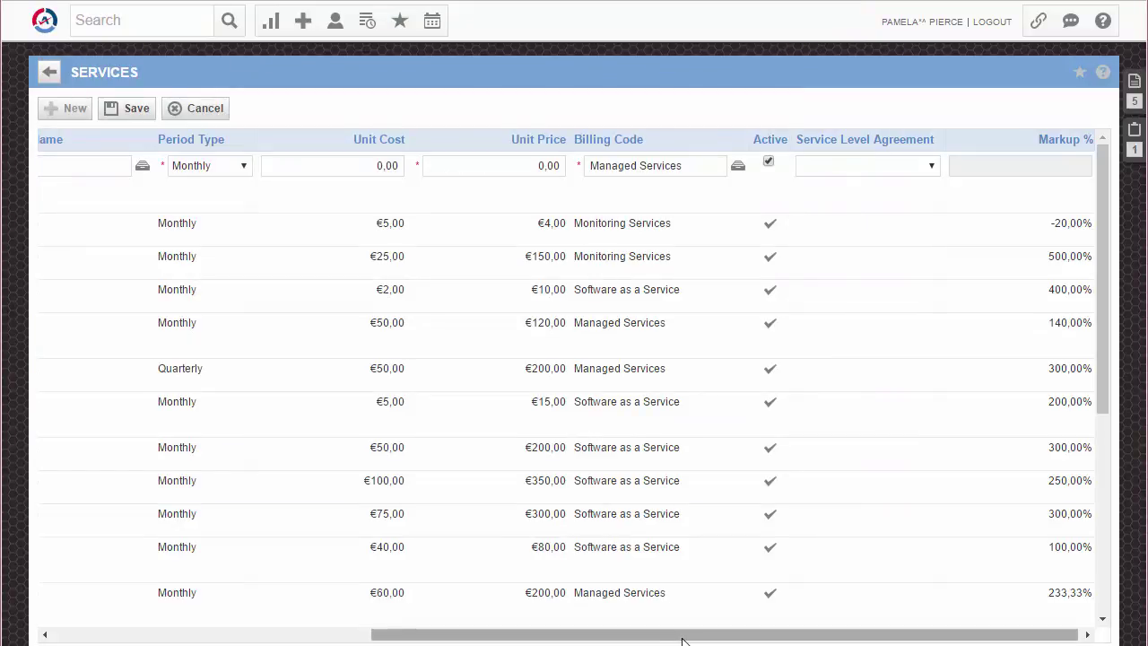
{"action": "left_click_drag", "start_coordinate": [685, 639], "coordinate": [340, 639]}
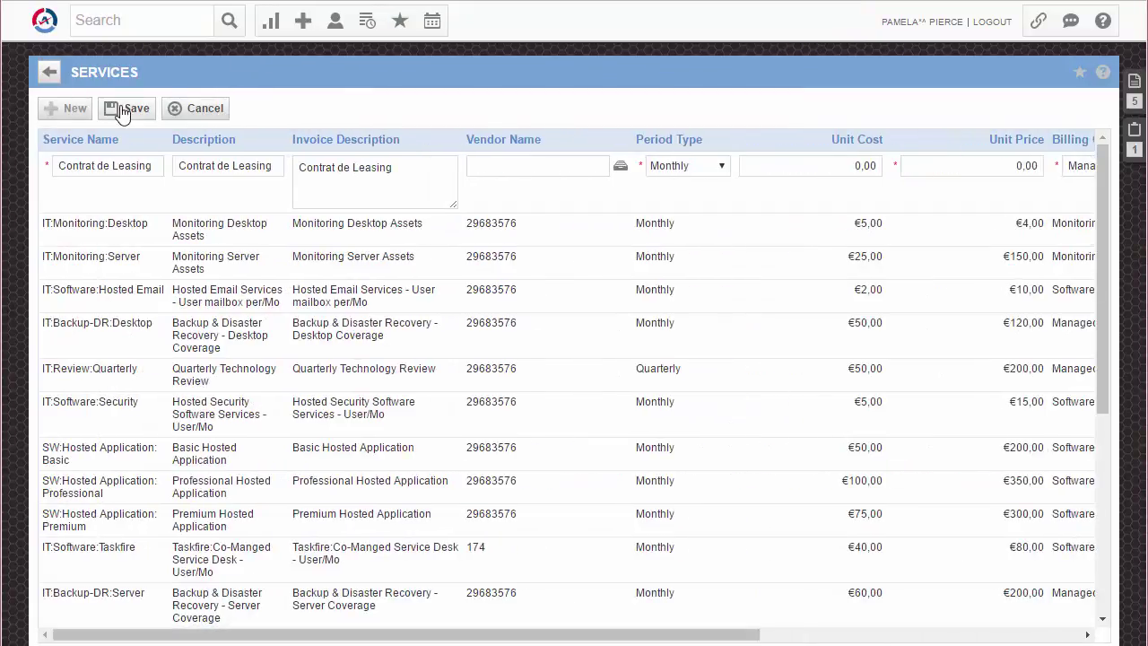
{"action": "left_click", "coordinate": [130, 110]}
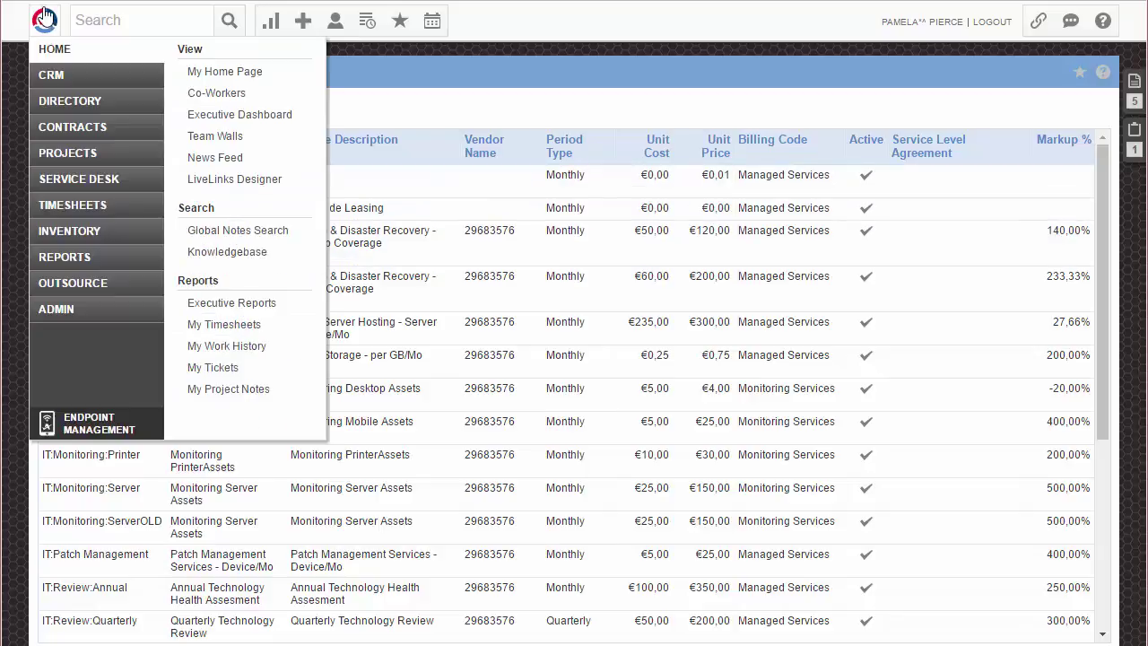
Search the clients for "super", open Super Client and show its opportunities.
{"action": "left_click", "coordinate": [130, 19]}
{"action": "type", "text": "super"}
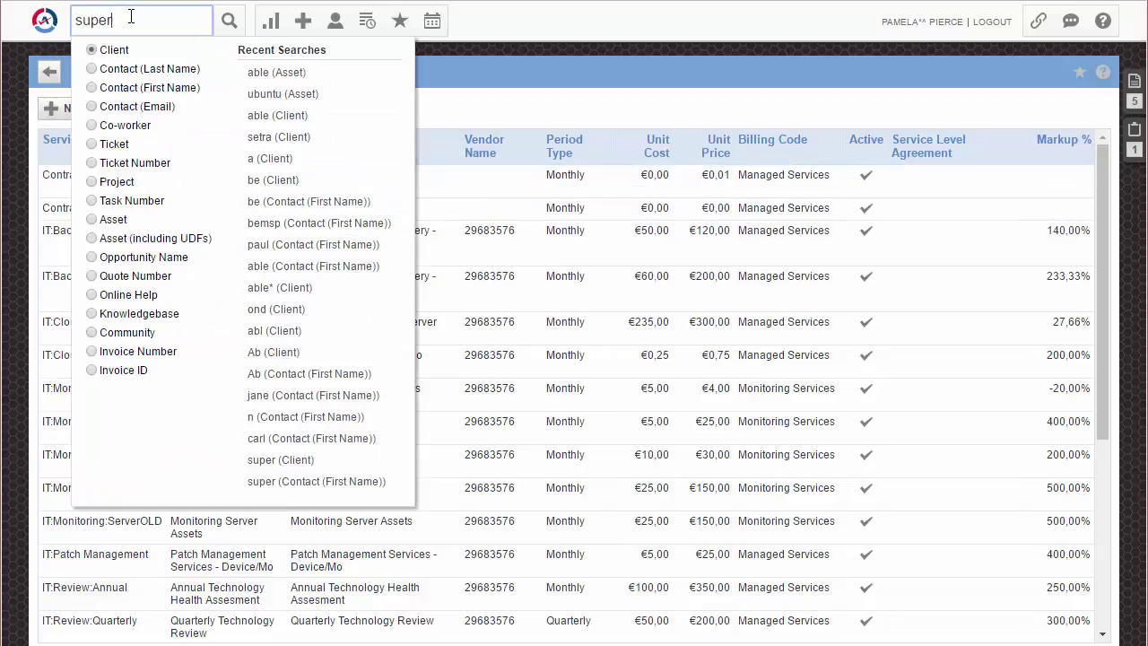
{"action": "key", "text": "Return"}
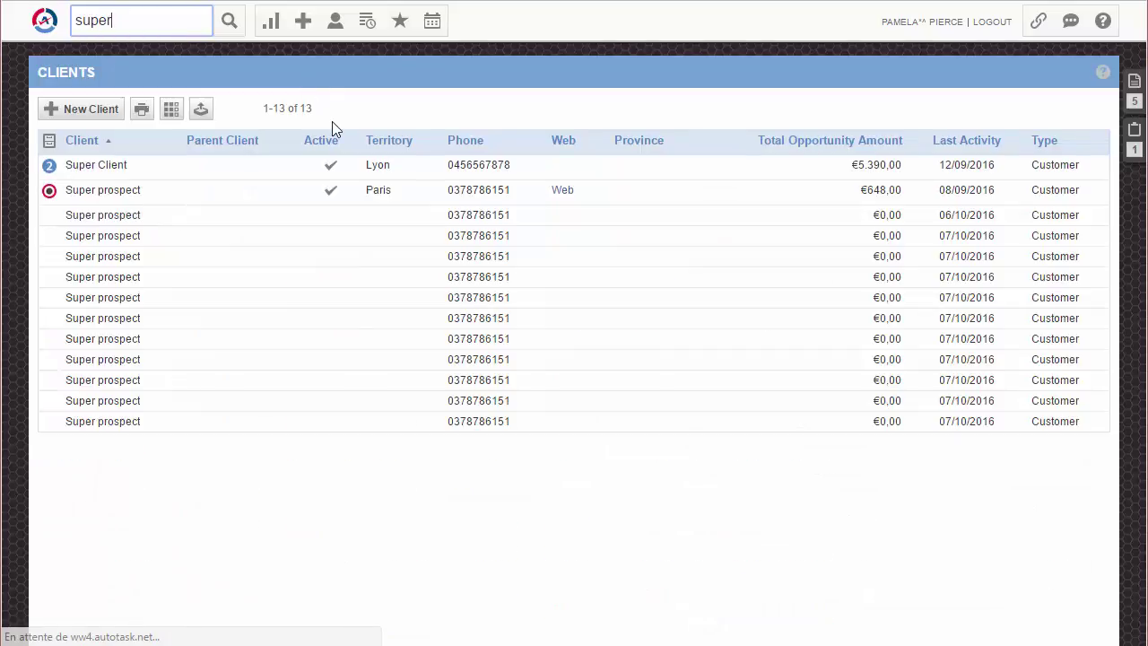
{"action": "left_click", "coordinate": [105, 167]}
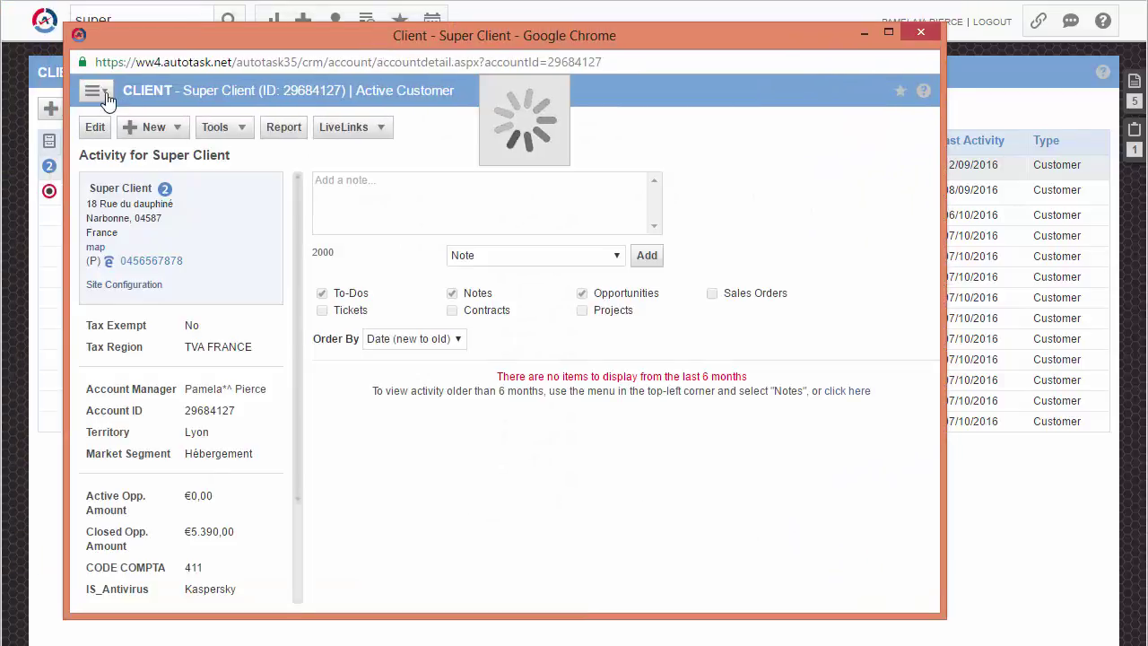
{"action": "left_click", "coordinate": [97, 91]}
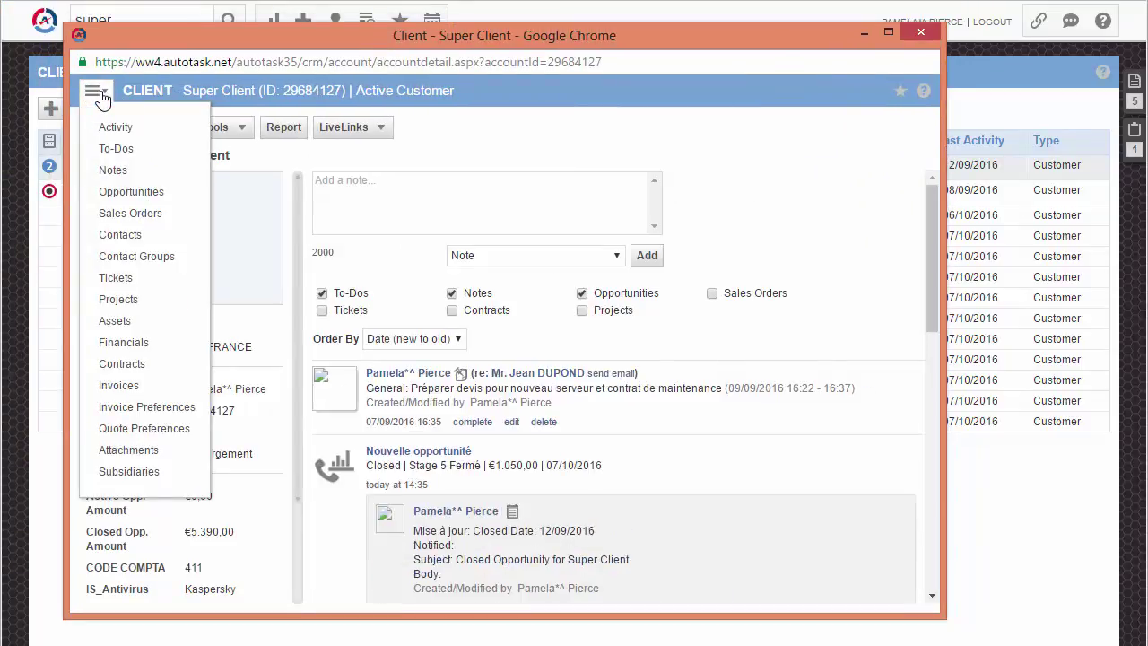
{"action": "left_click", "coordinate": [155, 192]}
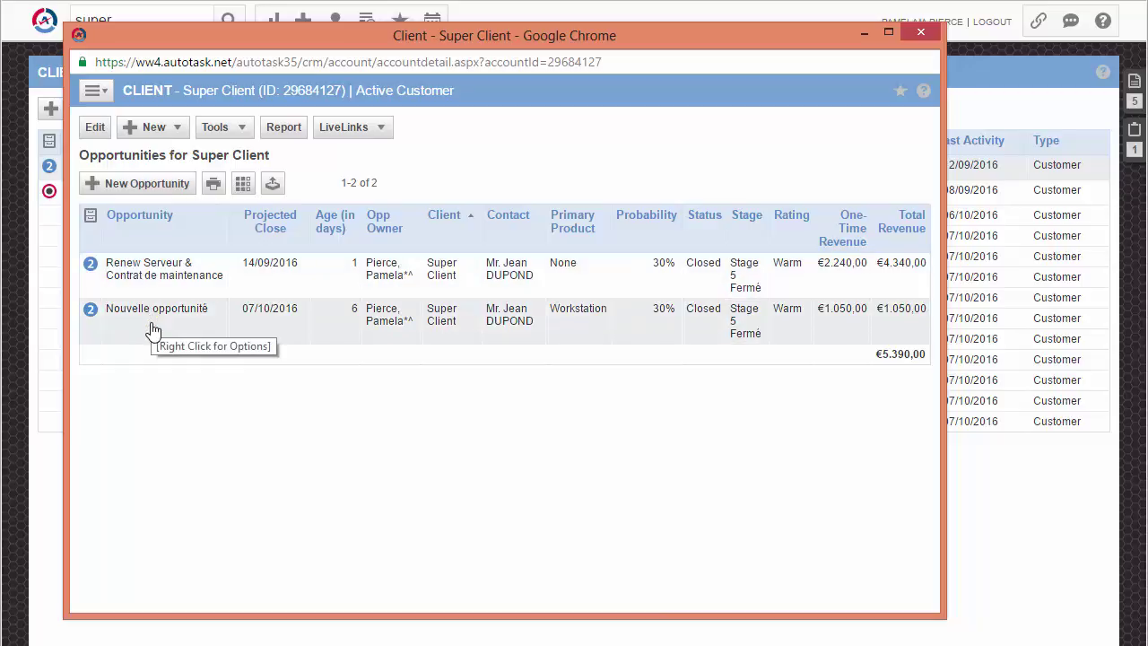
Fill in a new opportunity named "Un gros serveur" for Super Client, with the client's contact and today as projected close date.
{"action": "left_click", "coordinate": [147, 187]}
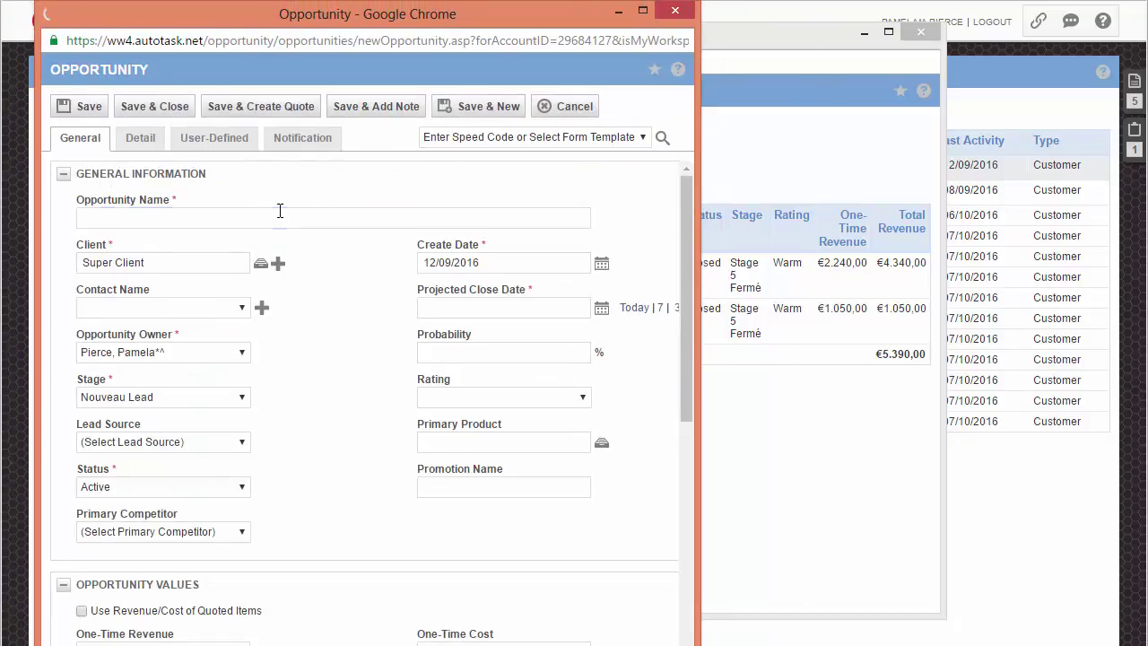
{"action": "left_click", "coordinate": [279, 214]}
{"action": "type", "text": "Un gros serveur"}
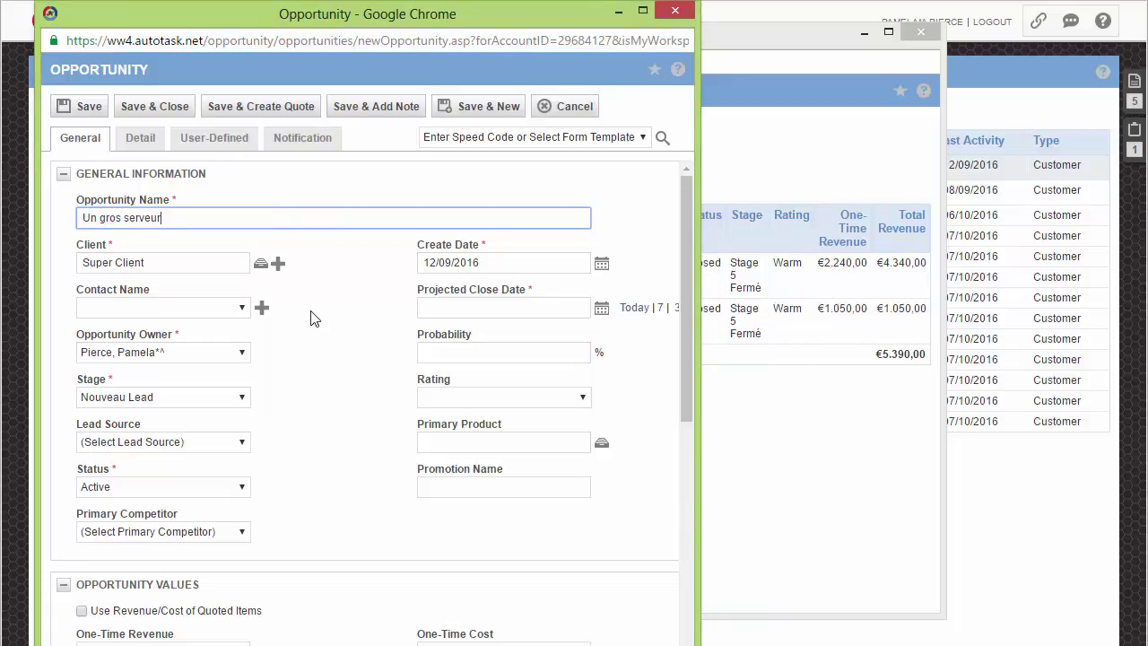
{"action": "left_click", "coordinate": [179, 308]}
{"action": "left_click", "coordinate": [134, 335]}
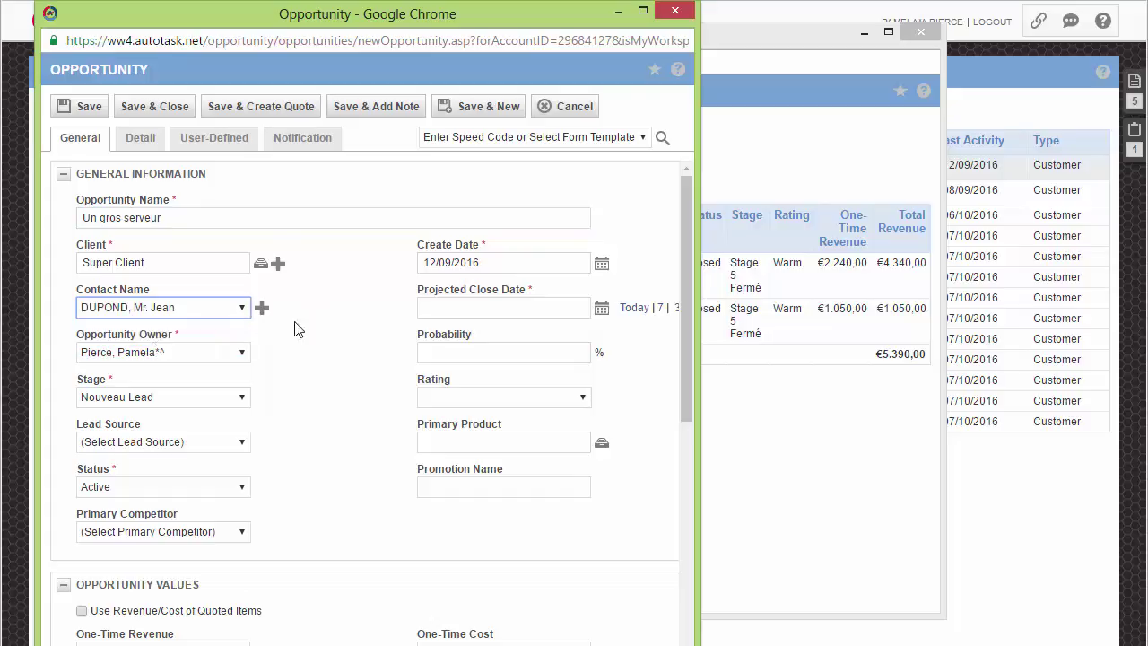
{"action": "left_click", "coordinate": [299, 329]}
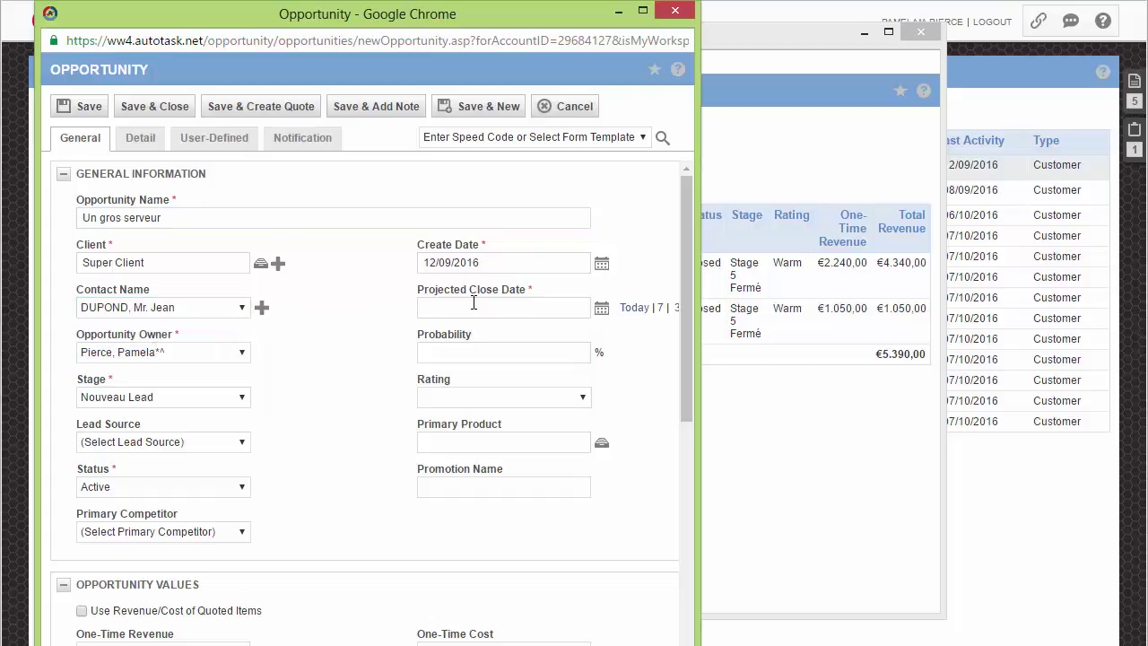
{"action": "left_click", "coordinate": [637, 308]}
{"action": "scroll", "coordinate": [605, 385], "scroll_direction": "down", "scroll_amount": 5}
{"action": "scroll", "coordinate": [605, 385], "scroll_direction": "up", "scroll_amount": 5}
Save the opportunity with a new quote named "Un gros serveur", and save and open that quote.
{"action": "left_click", "coordinate": [302, 107]}
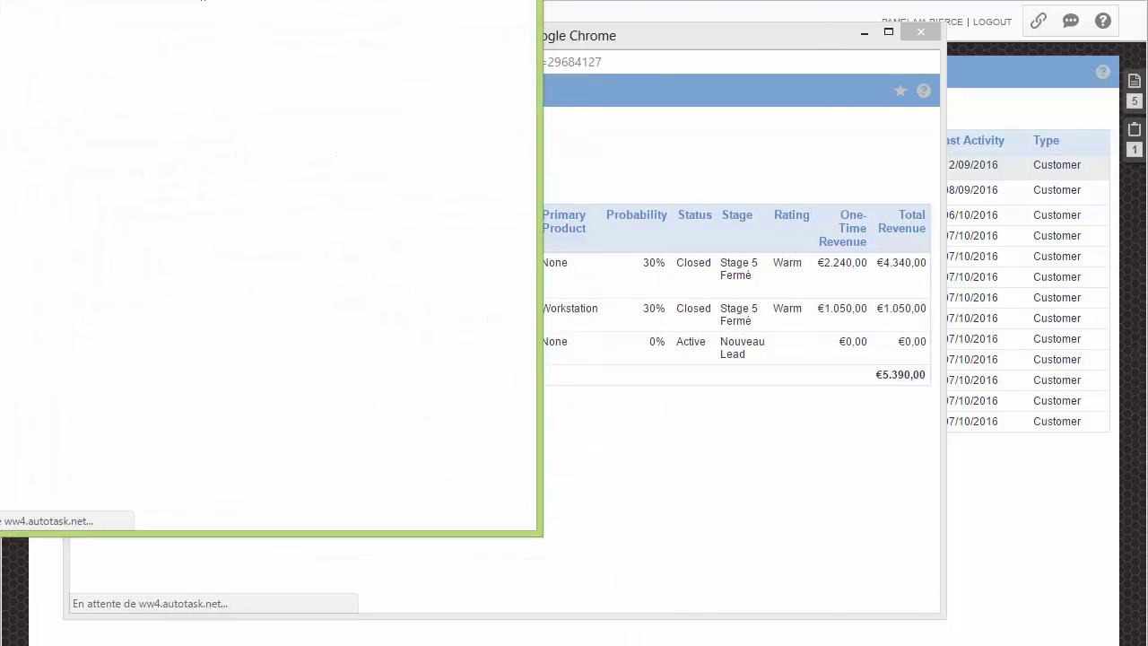
{"action": "left_click_drag", "start_coordinate": [323, 36], "coordinate": [297, 27]}
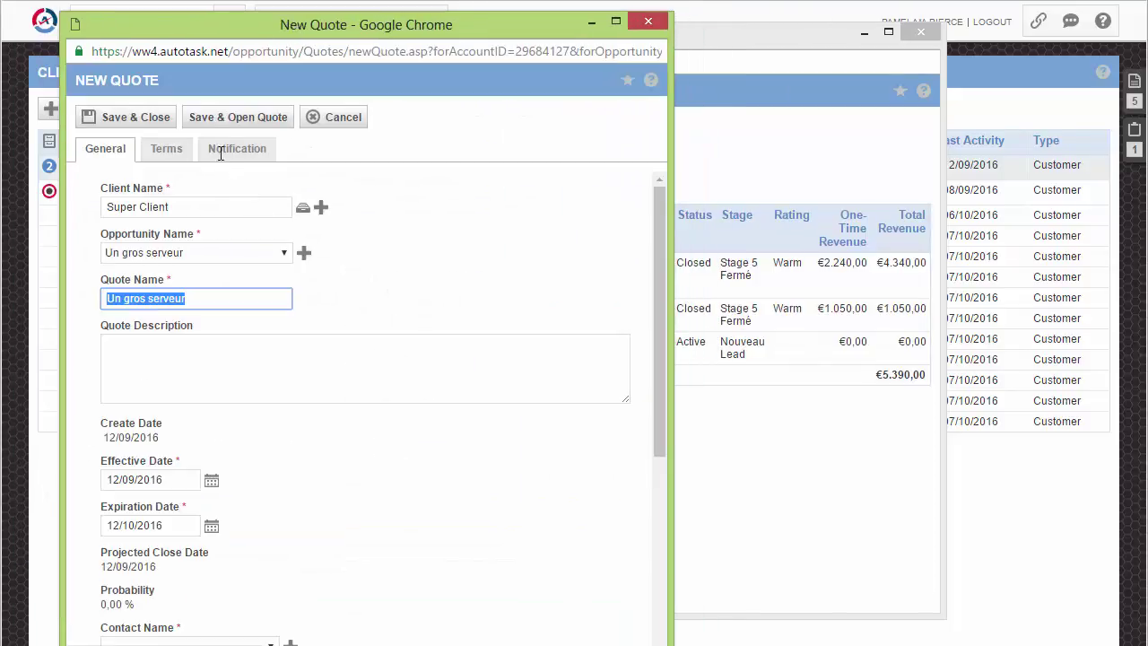
{"action": "left_click", "coordinate": [240, 123]}
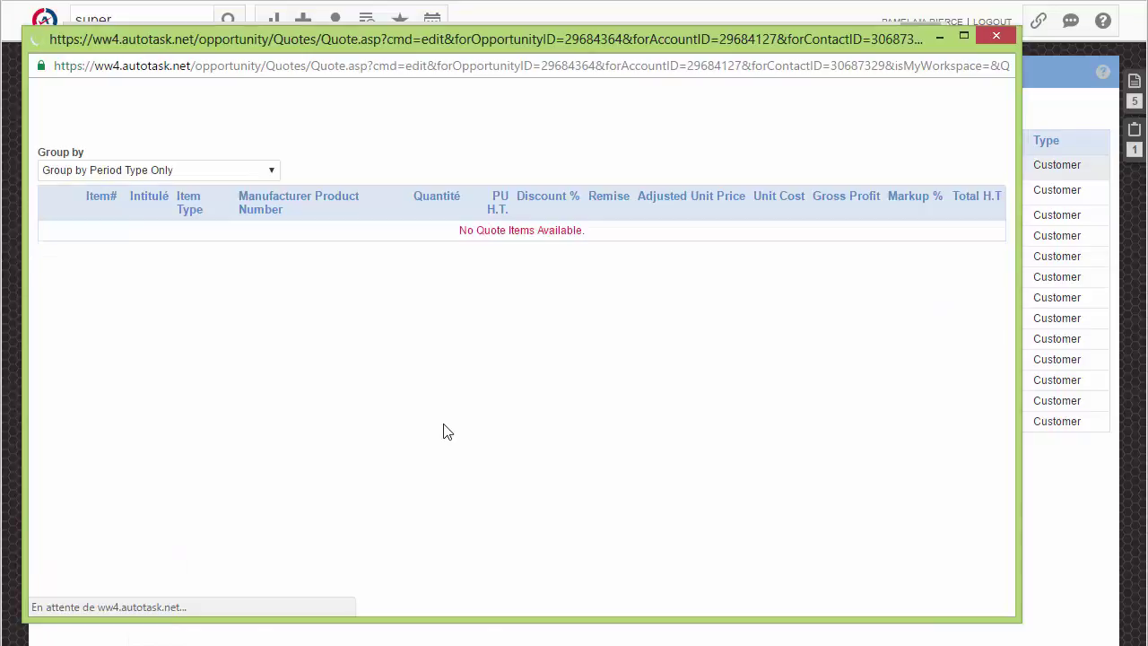
Start a new product item in the quote and choose Server HP from the Serveur hardware category.
{"action": "left_click", "coordinate": [87, 131]}
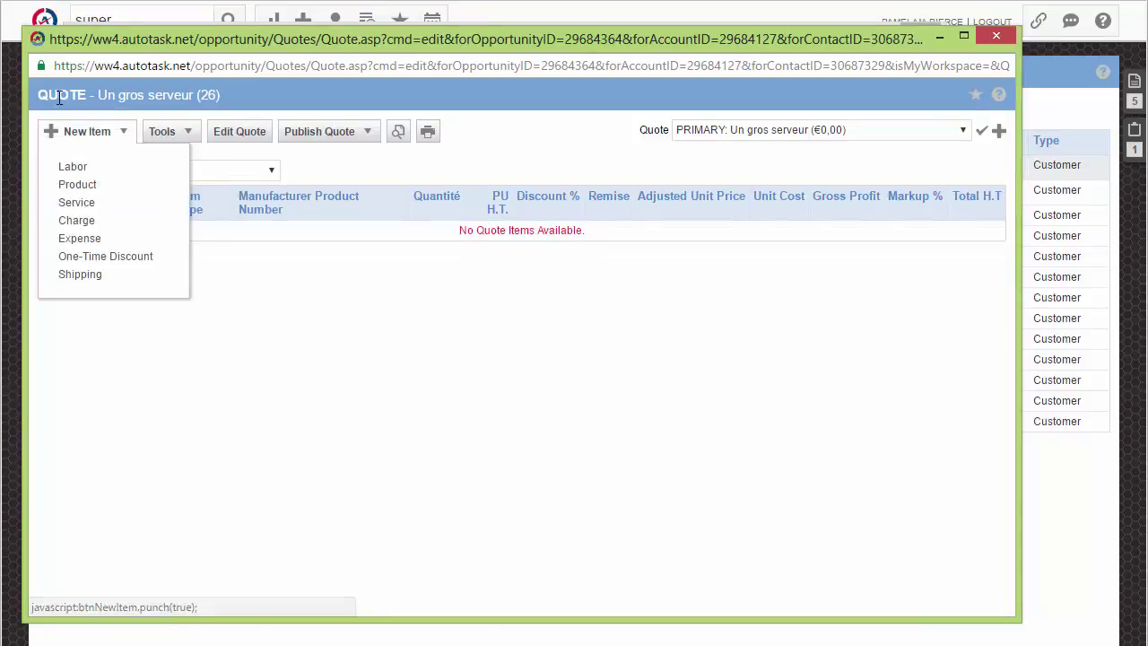
{"action": "left_click", "coordinate": [93, 182]}
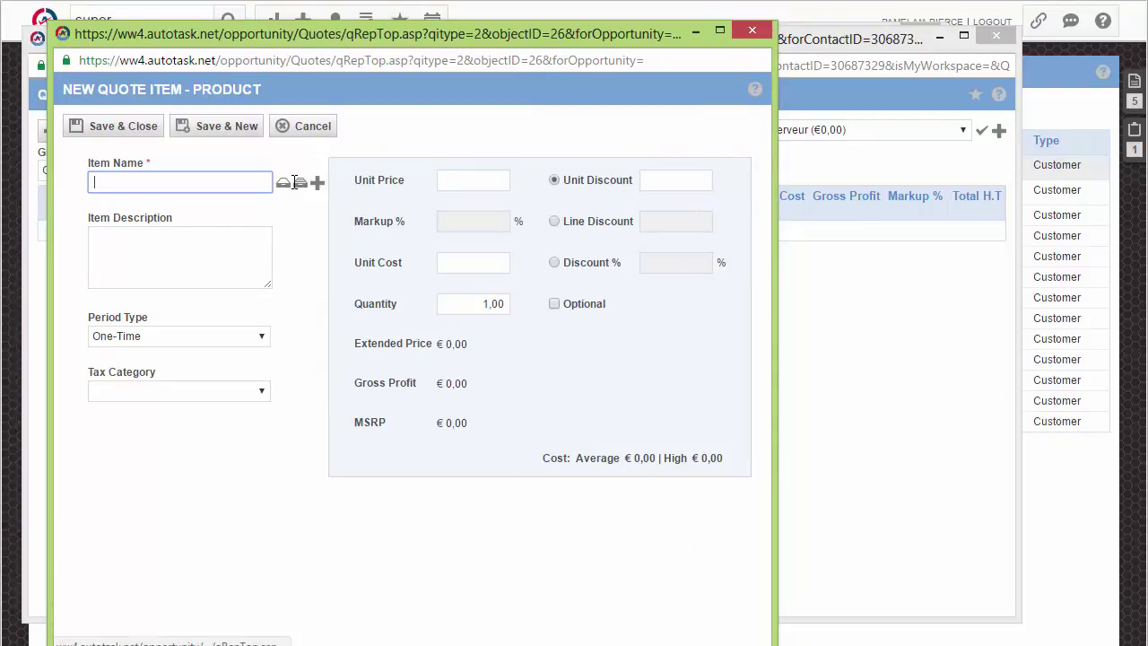
{"action": "left_click", "coordinate": [284, 184]}
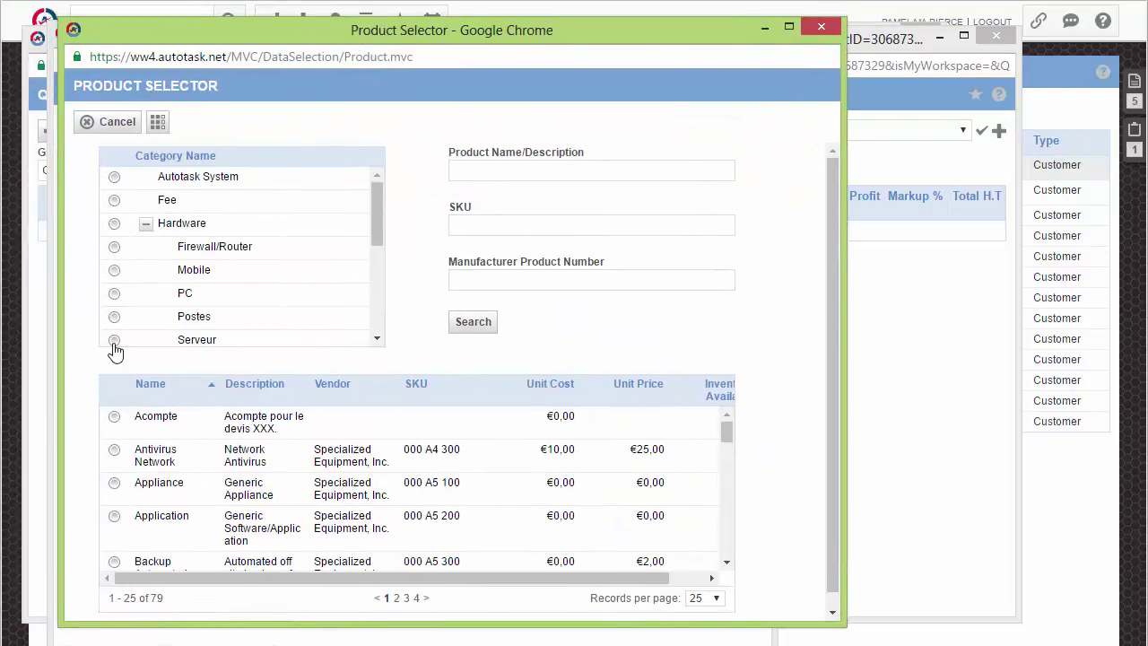
{"action": "left_click", "coordinate": [115, 342]}
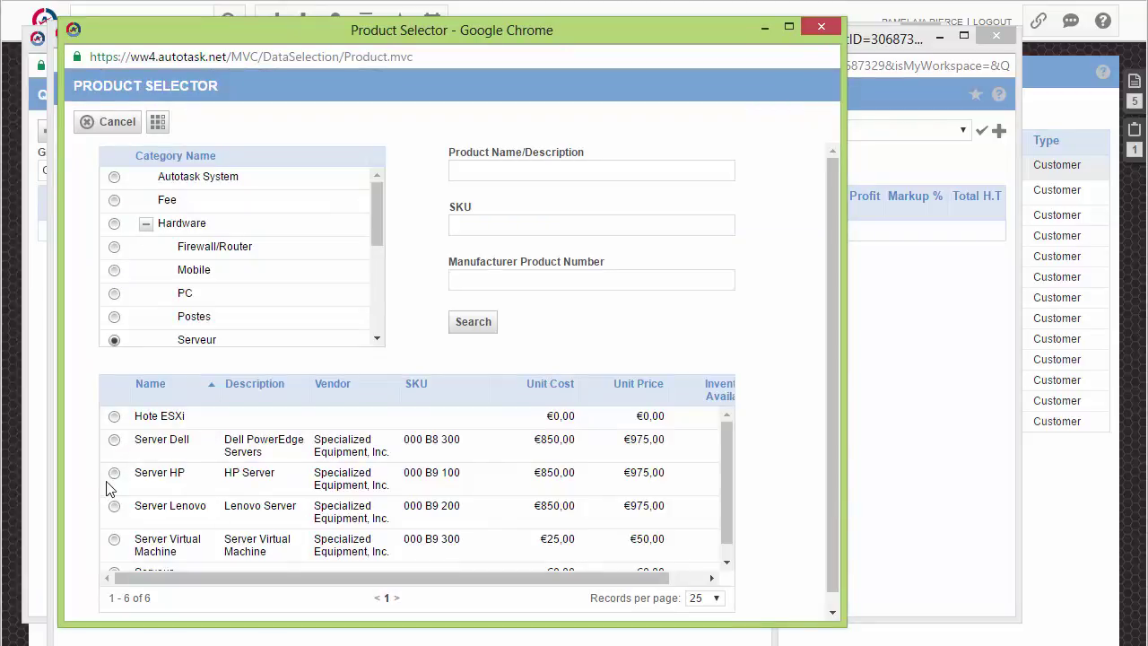
{"action": "left_click", "coordinate": [113, 473]}
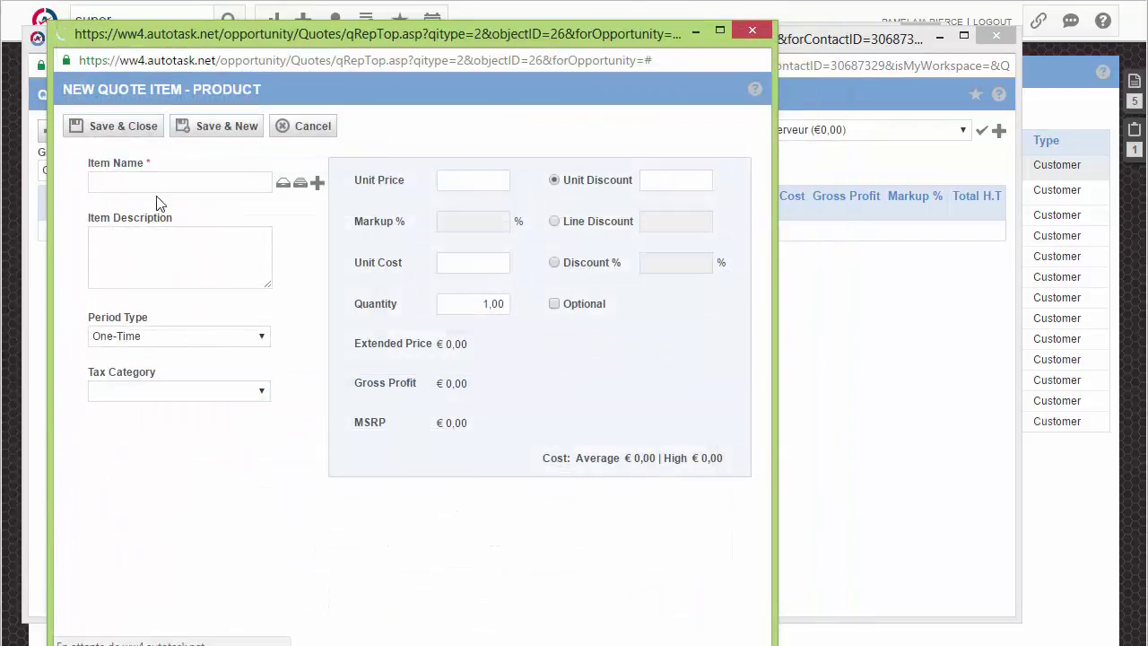
{"action": "left_click", "coordinate": [187, 248]}
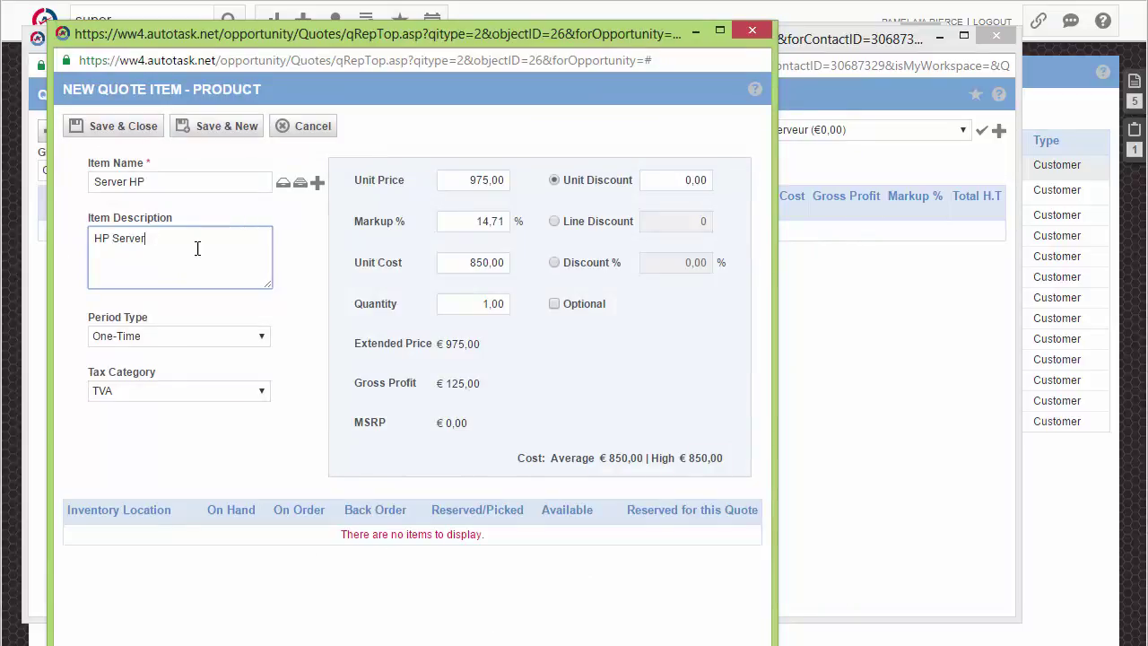
Set the Server HP item's unit price to 3500 and its unit cost to 2400.
{"action": "left_click", "coordinate": [460, 177]}
{"action": "type", "text": "3500"}
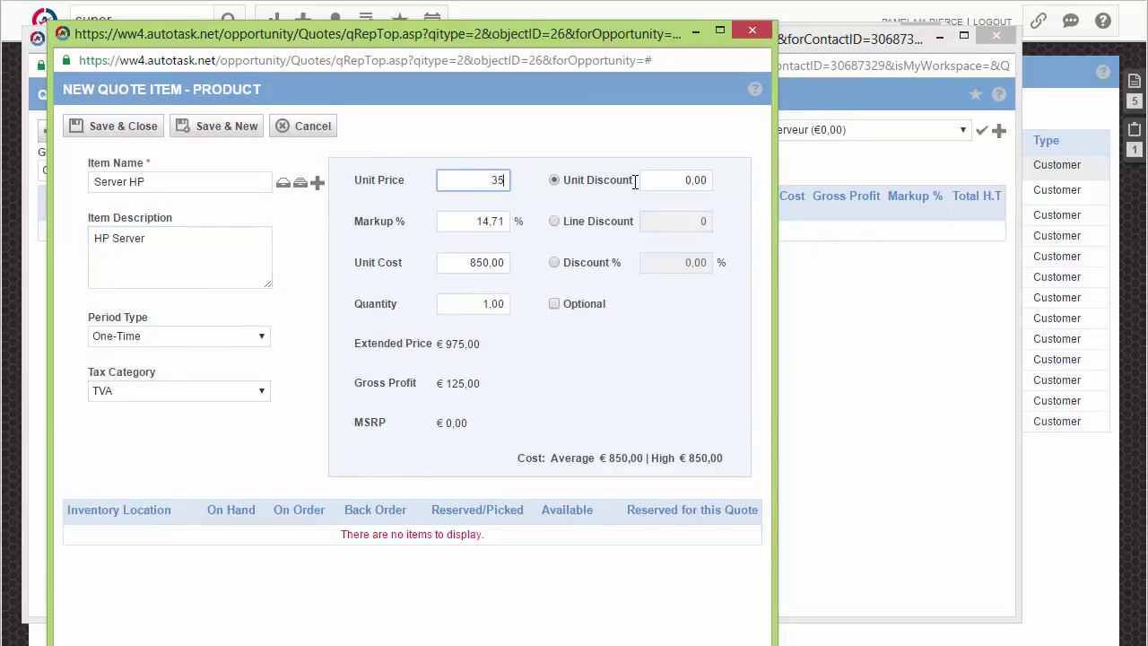
{"action": "key", "text": "Tab"}
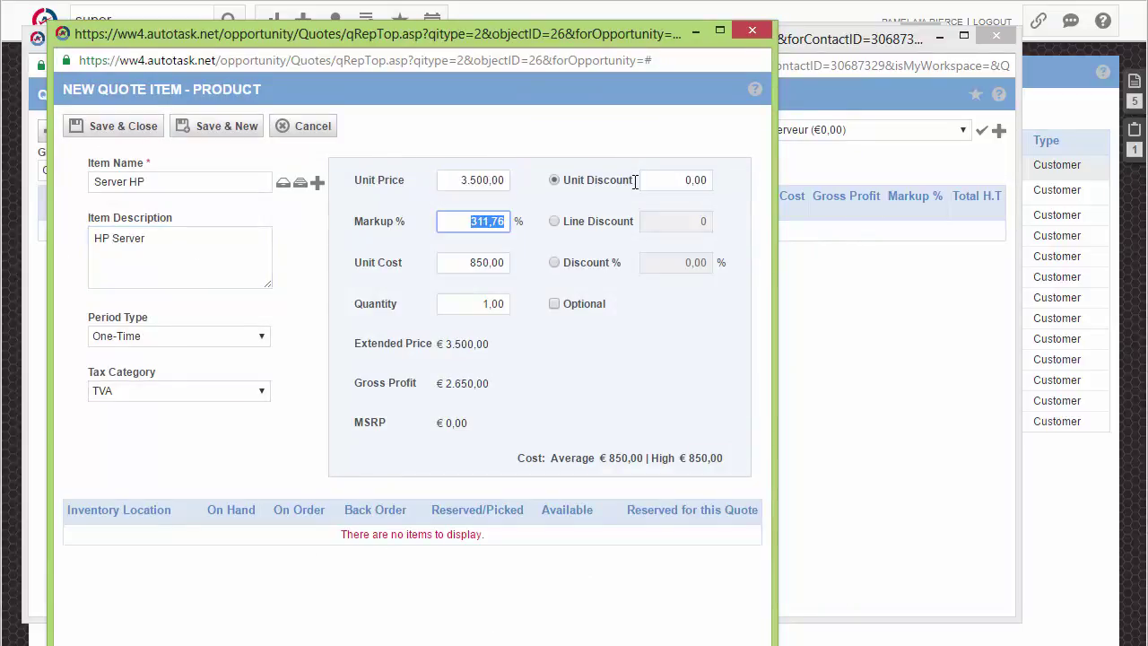
{"action": "left_click", "coordinate": [456, 264]}
{"action": "type", "text": "2400"}
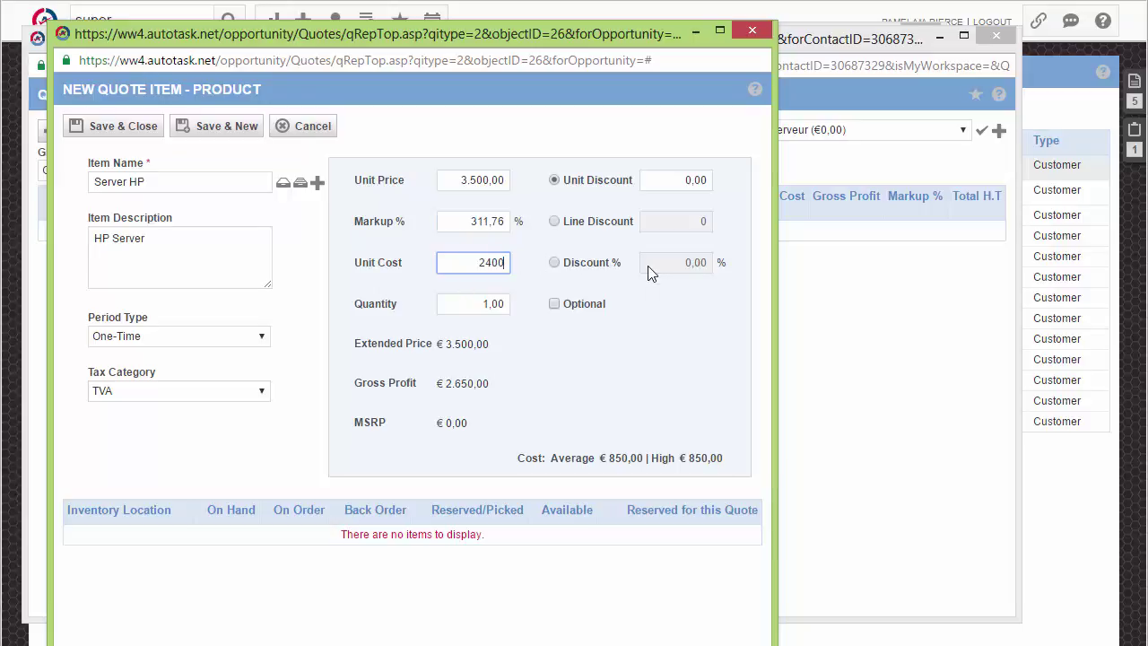
Save the Server HP item and add the Contrat de Leasing service as a new item in the quote.
{"action": "left_click", "coordinate": [631, 379]}
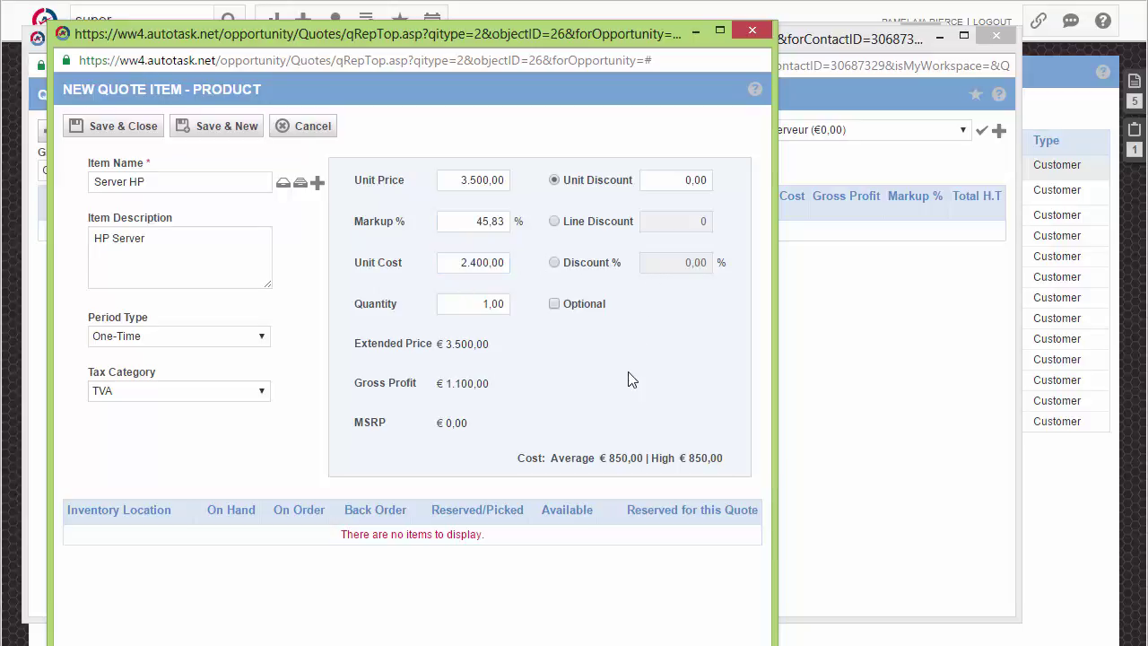
{"action": "left_click", "coordinate": [117, 128]}
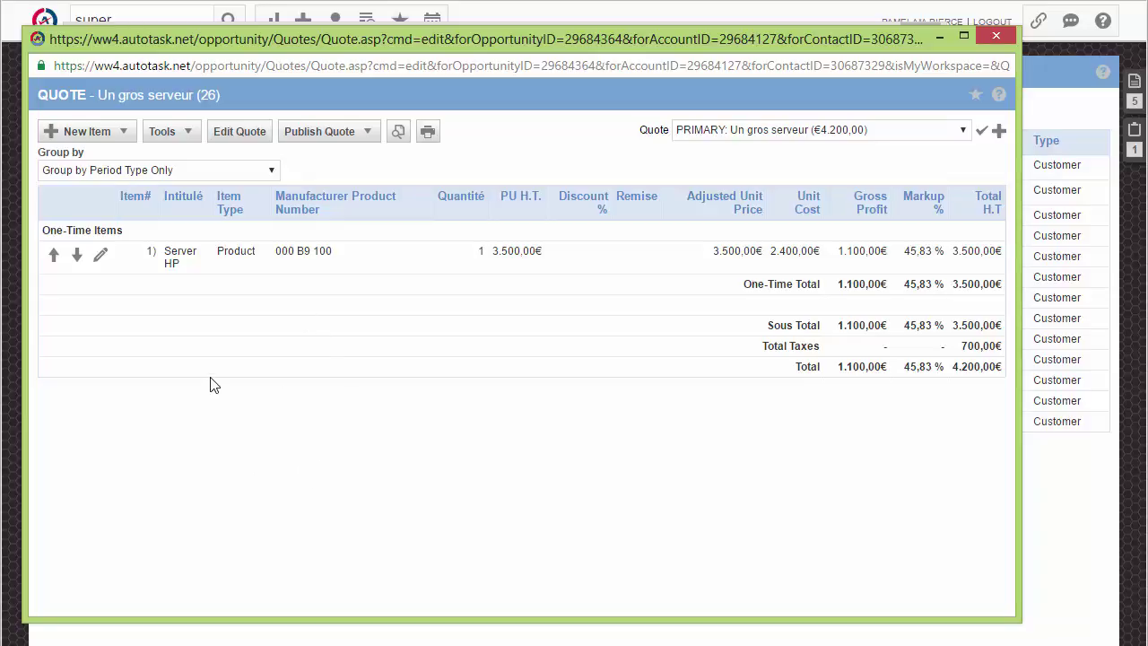
{"action": "left_click", "coordinate": [125, 132]}
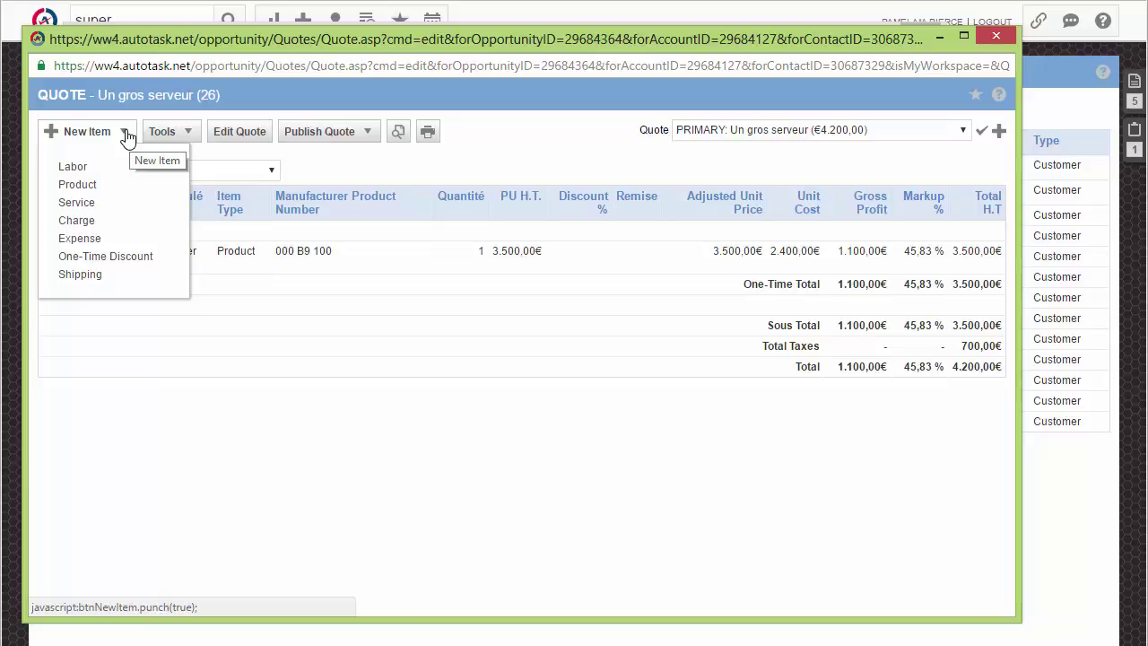
{"action": "left_click", "coordinate": [90, 202]}
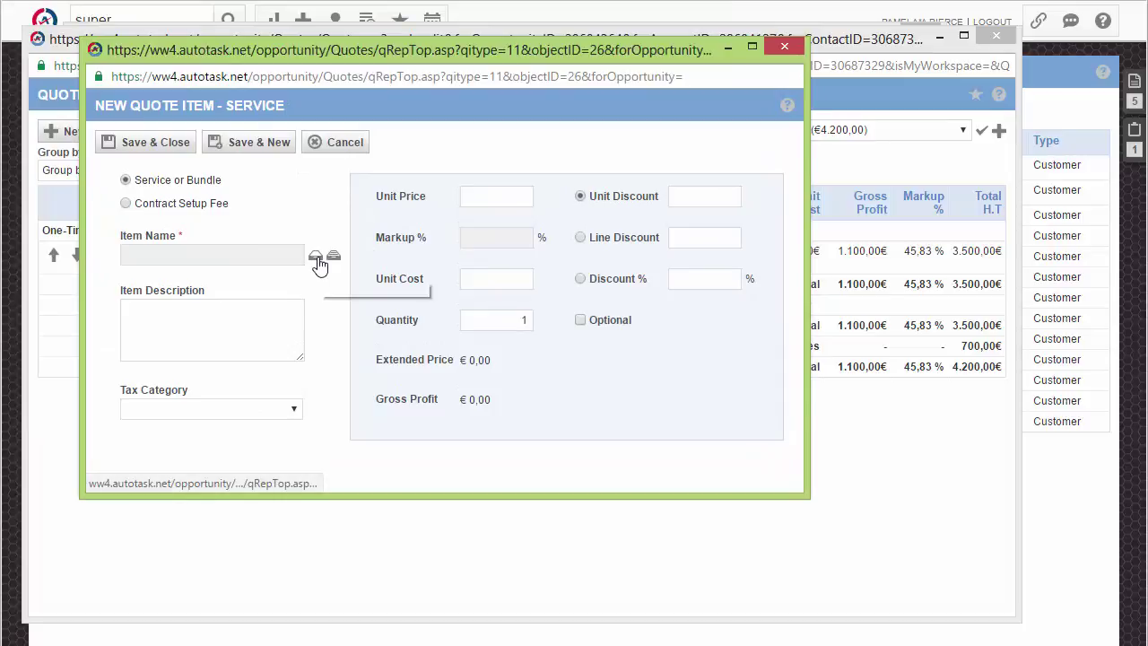
{"action": "left_click", "coordinate": [318, 258]}
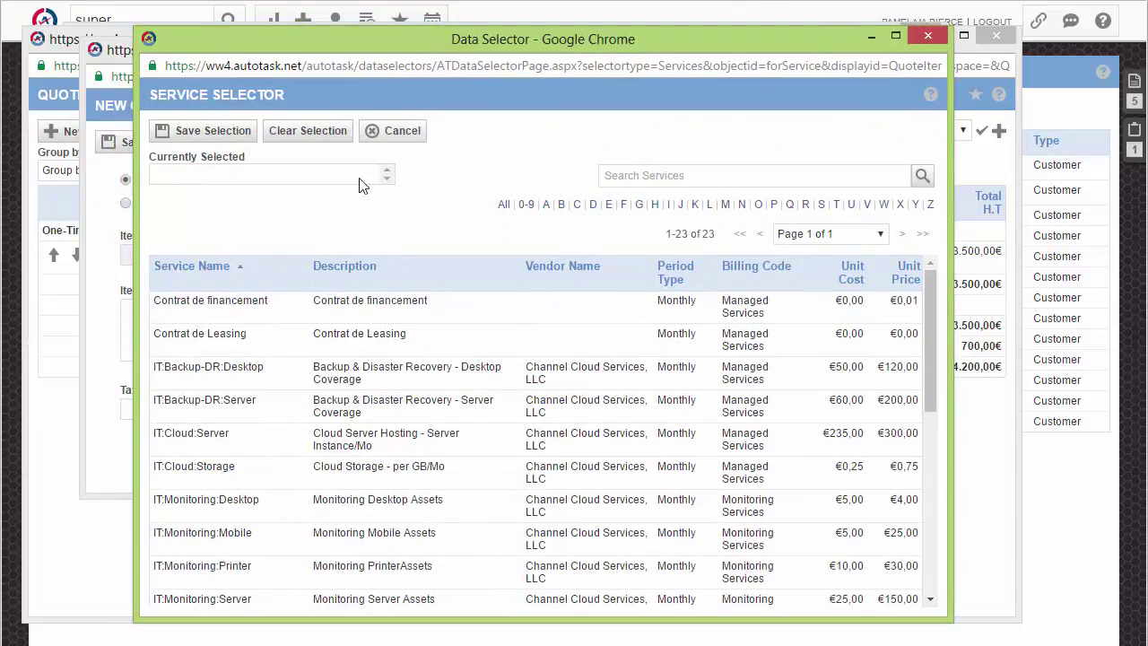
{"action": "left_click", "coordinate": [223, 339]}
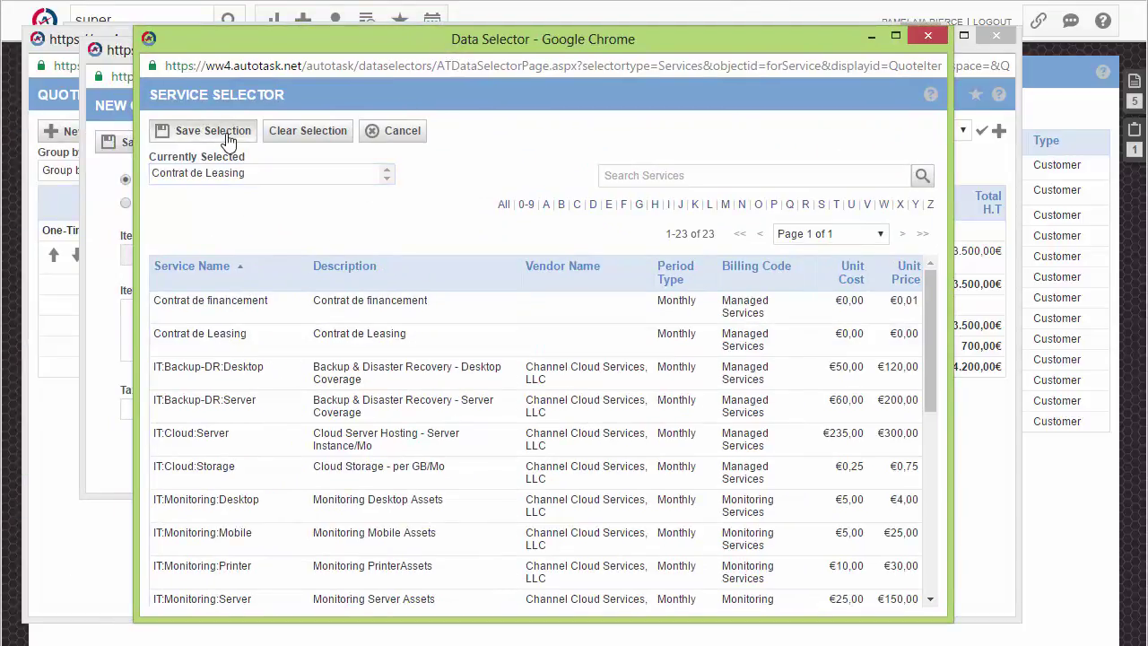
{"action": "left_click", "coordinate": [213, 130]}
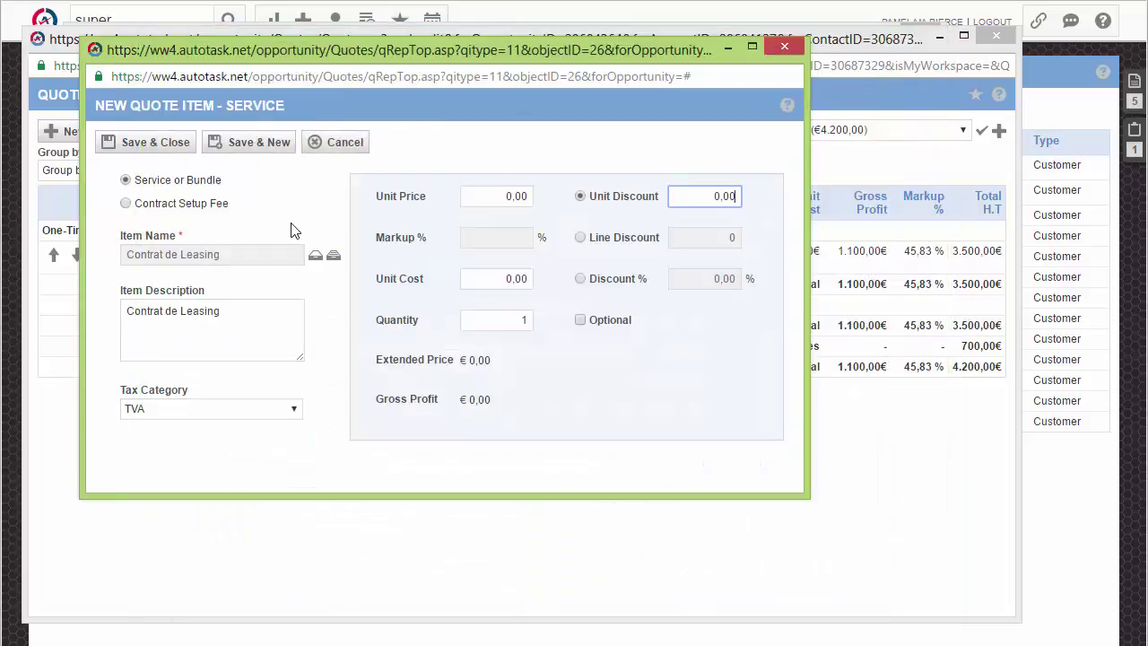
{"action": "left_click", "coordinate": [156, 143]}
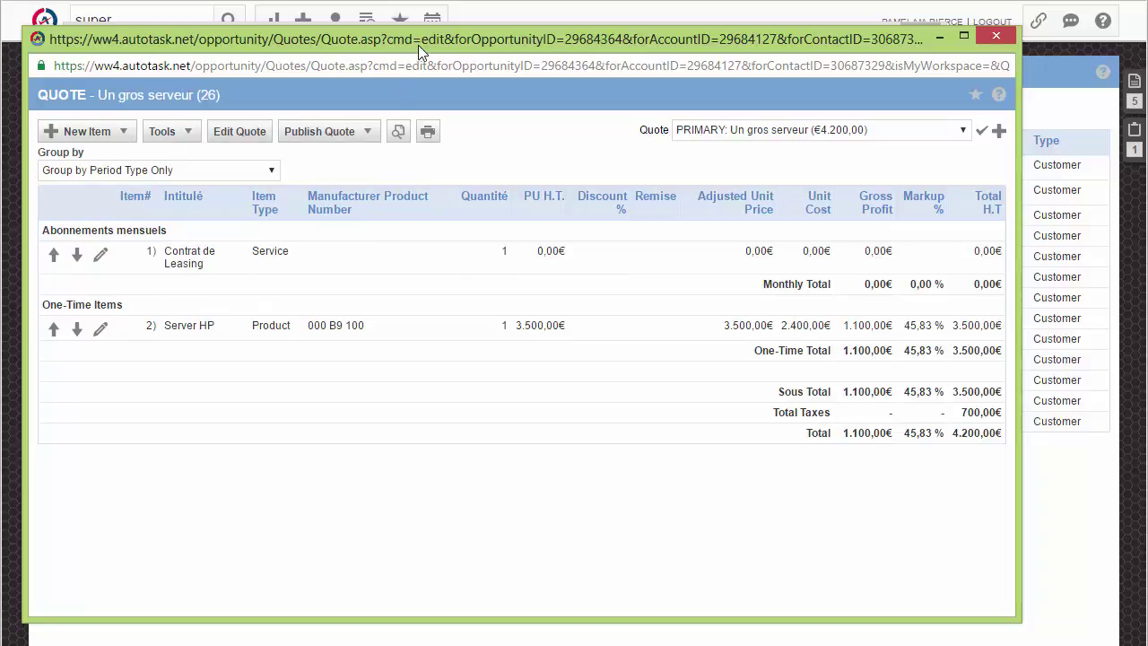
Open the opportunity linked to the quote and display its quote items.
{"action": "left_click_drag", "start_coordinate": [418, 43], "coordinate": [446, 96]}
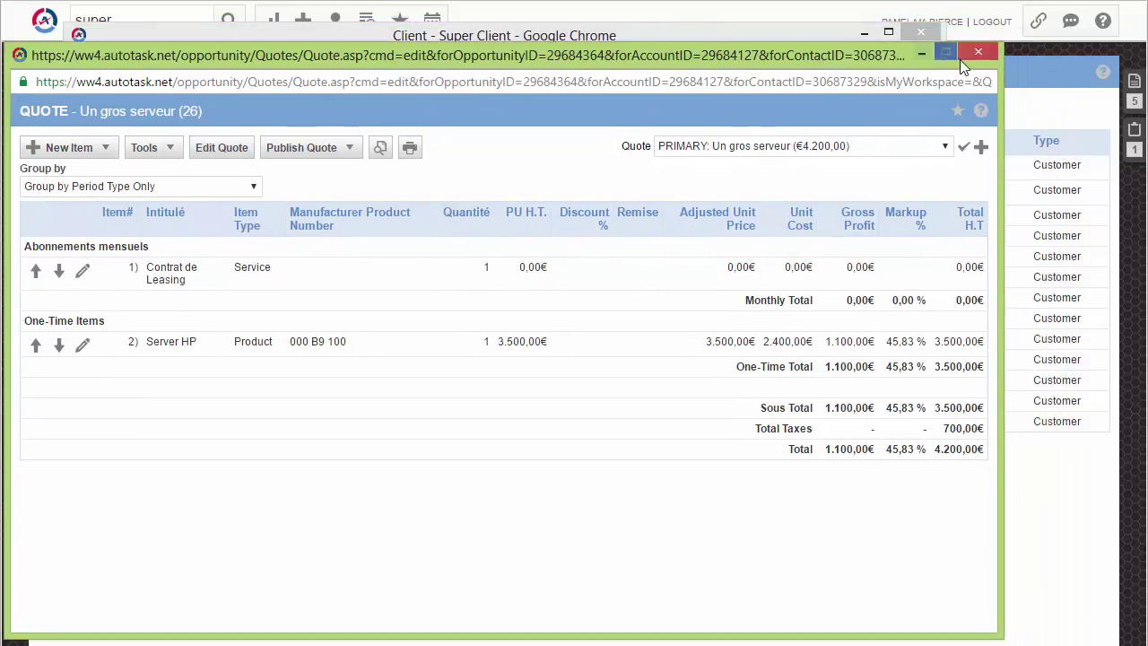
{"action": "mouse_move", "coordinate": [169, 152]}
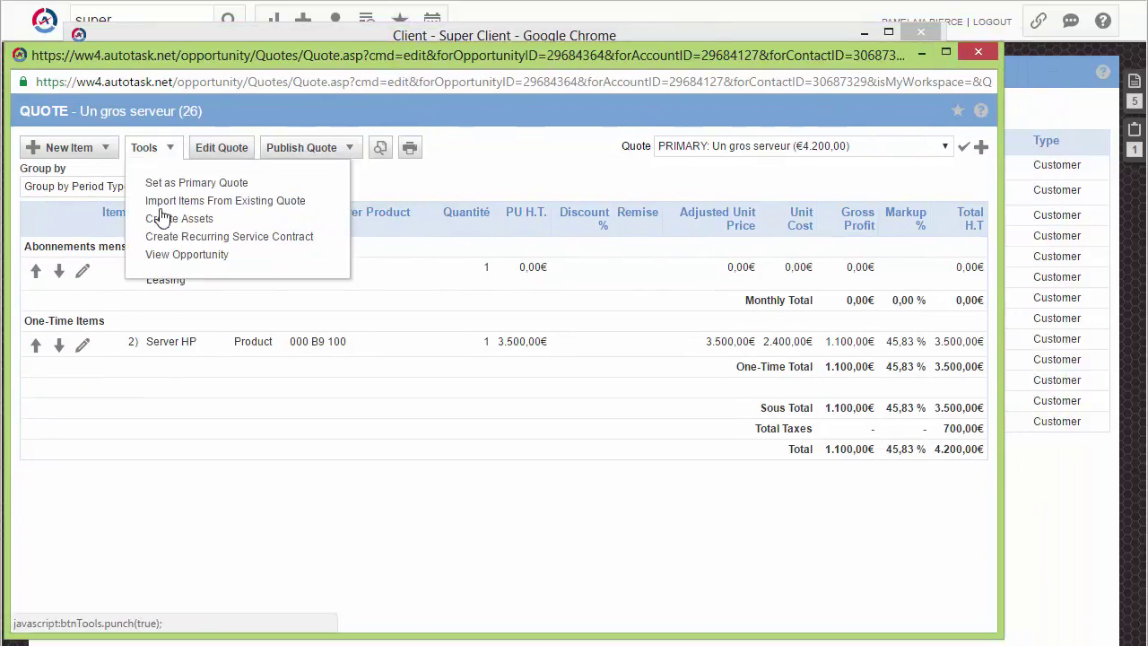
{"action": "left_click", "coordinate": [166, 256]}
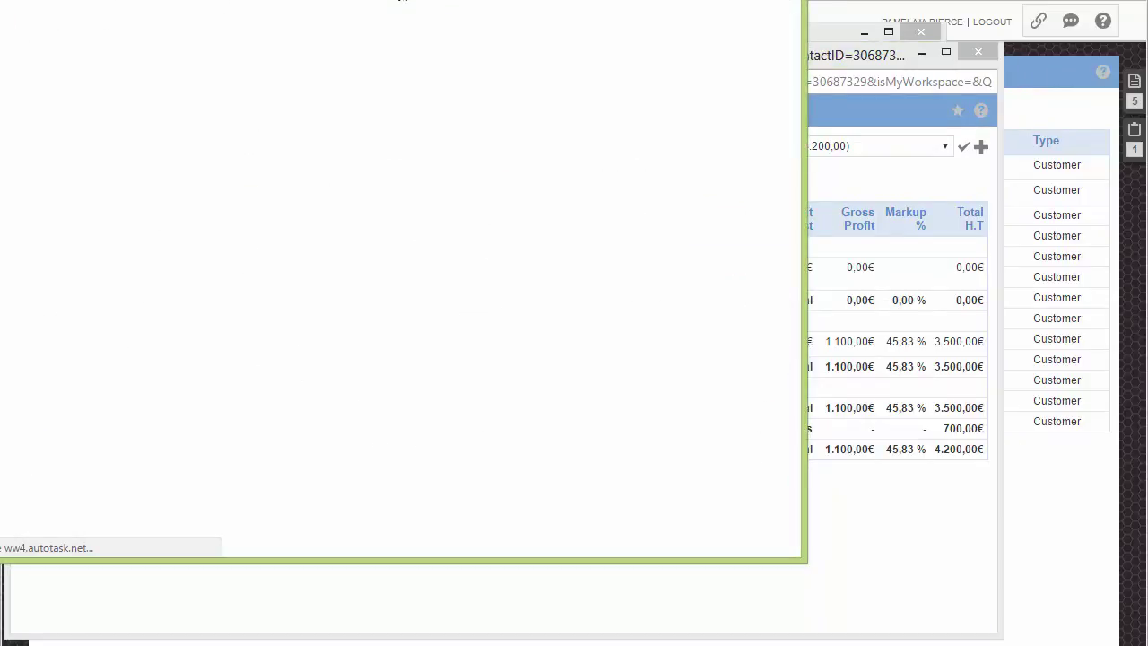
{"action": "left_click_drag", "start_coordinate": [402, 1], "coordinate": [481, 23]}
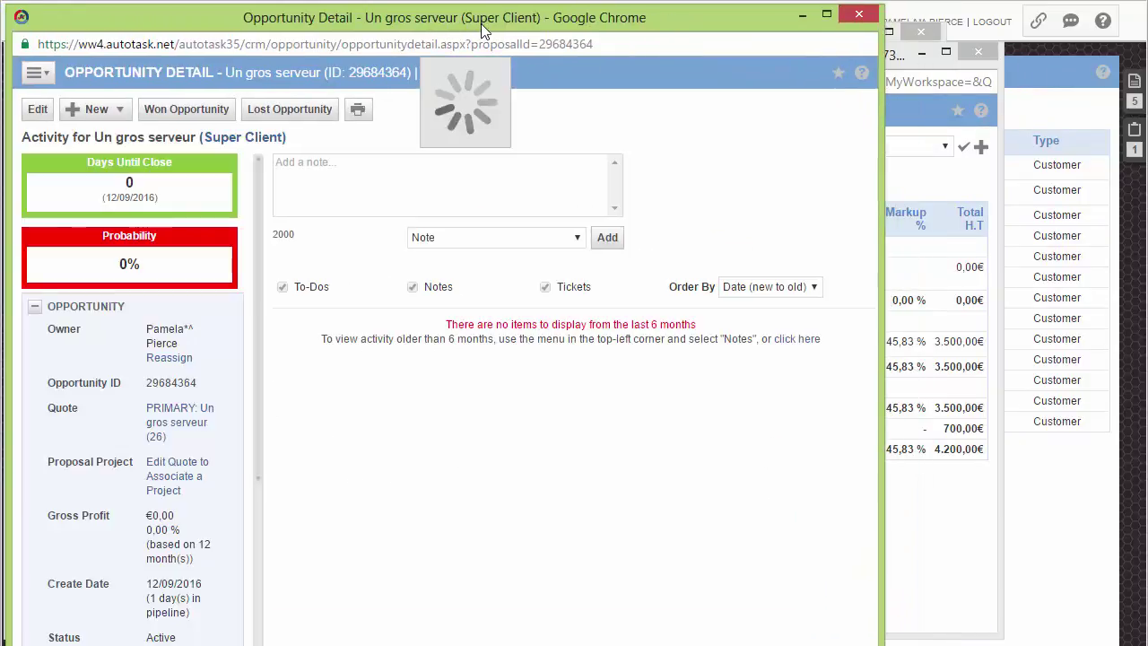
{"action": "left_click", "coordinate": [34, 72]}
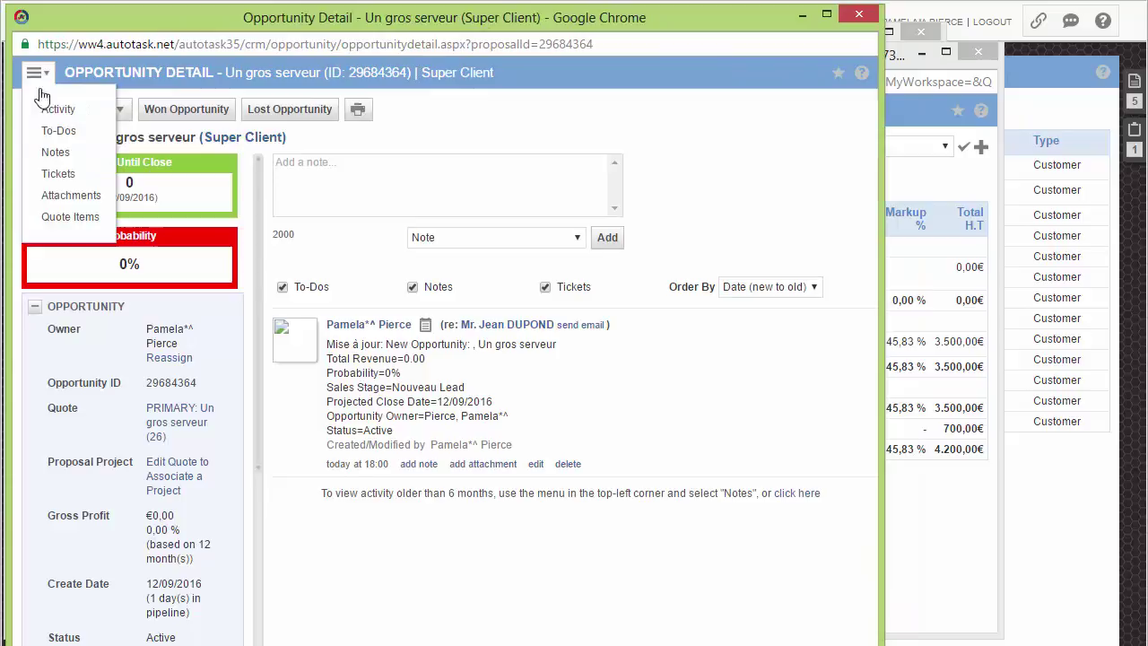
{"action": "left_click", "coordinate": [67, 220]}
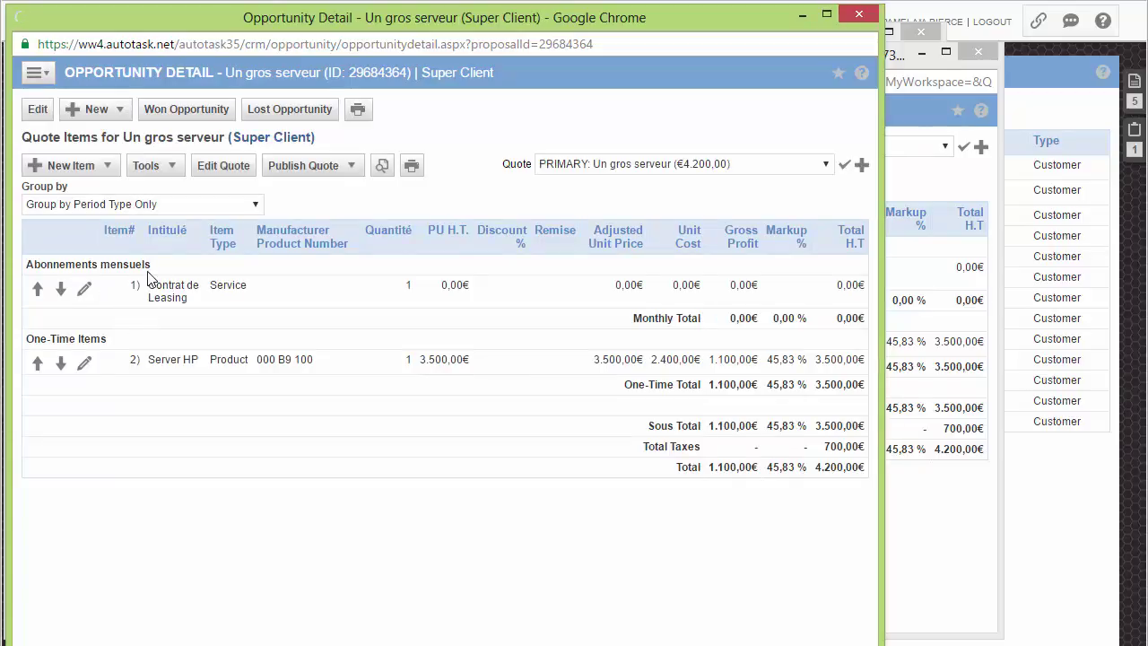
Start the Won Opportunity Wizard for the opportunity, set the stage to Stage 5 Fermé and continue to the wizard's actions.
{"action": "left_click", "coordinate": [187, 110]}
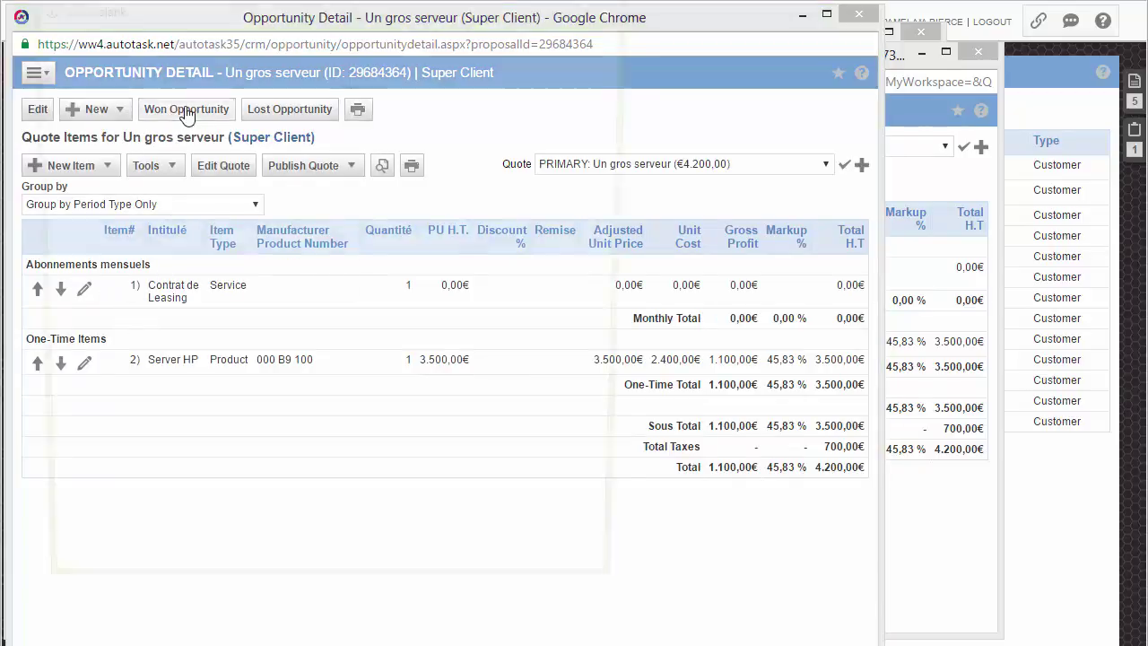
{"action": "mouse_move", "coordinate": [215, 5]}
{"action": "left_mouse_down"}
{"action": "mouse_move", "coordinate": [172, 23]}
{"action": "mouse_move", "coordinate": [207, 22]}
{"action": "left_mouse_up"}
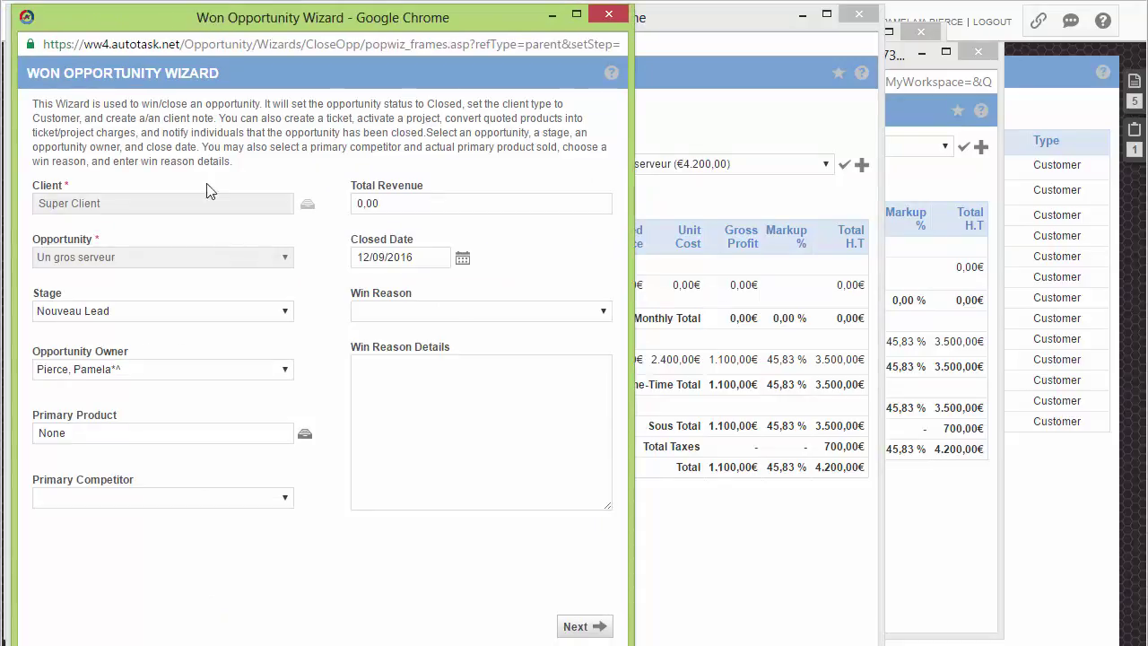
{"action": "left_click", "coordinate": [283, 314]}
{"action": "left_click", "coordinate": [184, 423]}
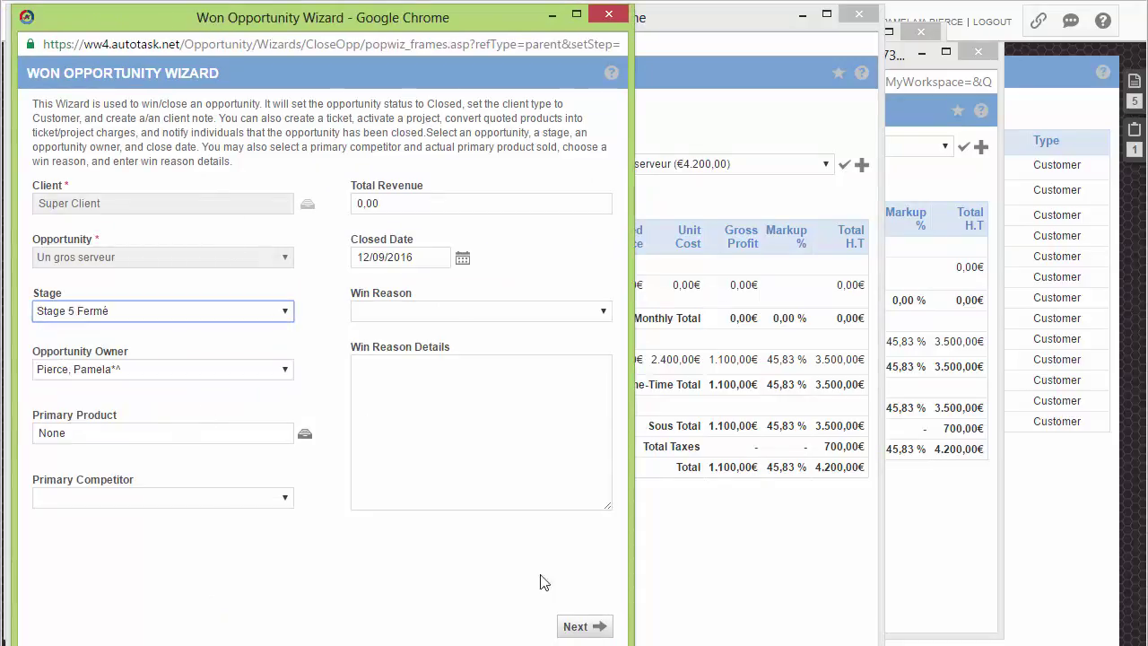
{"action": "left_click", "coordinate": [581, 626]}
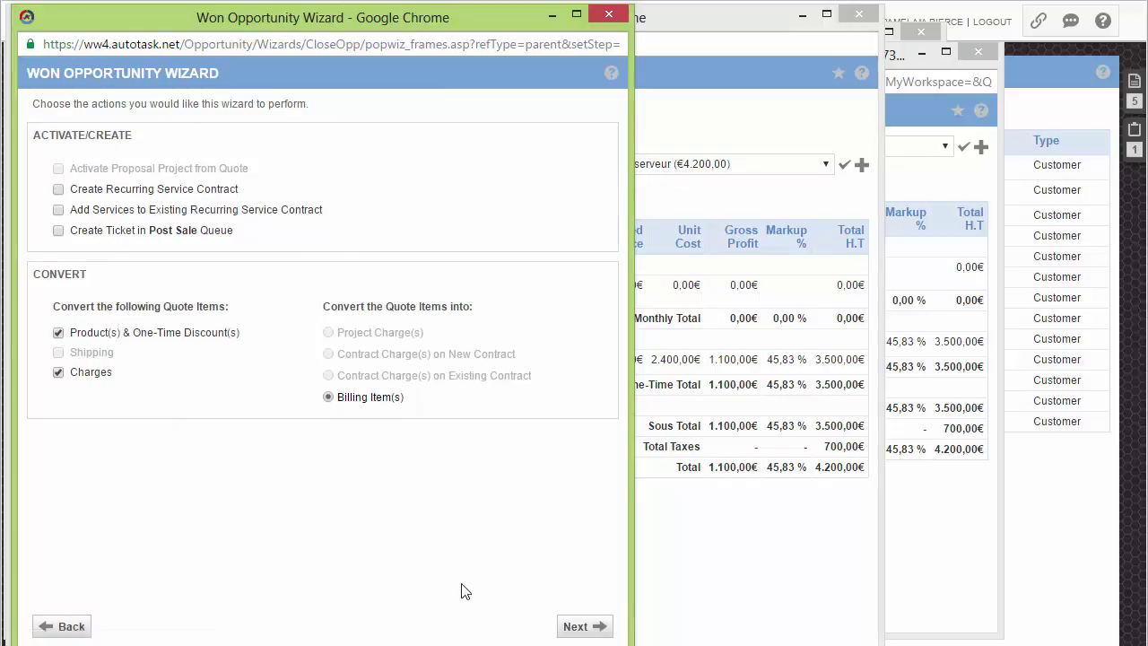
Enable creation of a recurring service contract and name it "Leasing du gros serveur".
{"action": "left_click", "coordinate": [58, 190]}
{"action": "triple_click", "coordinate": [204, 232]}
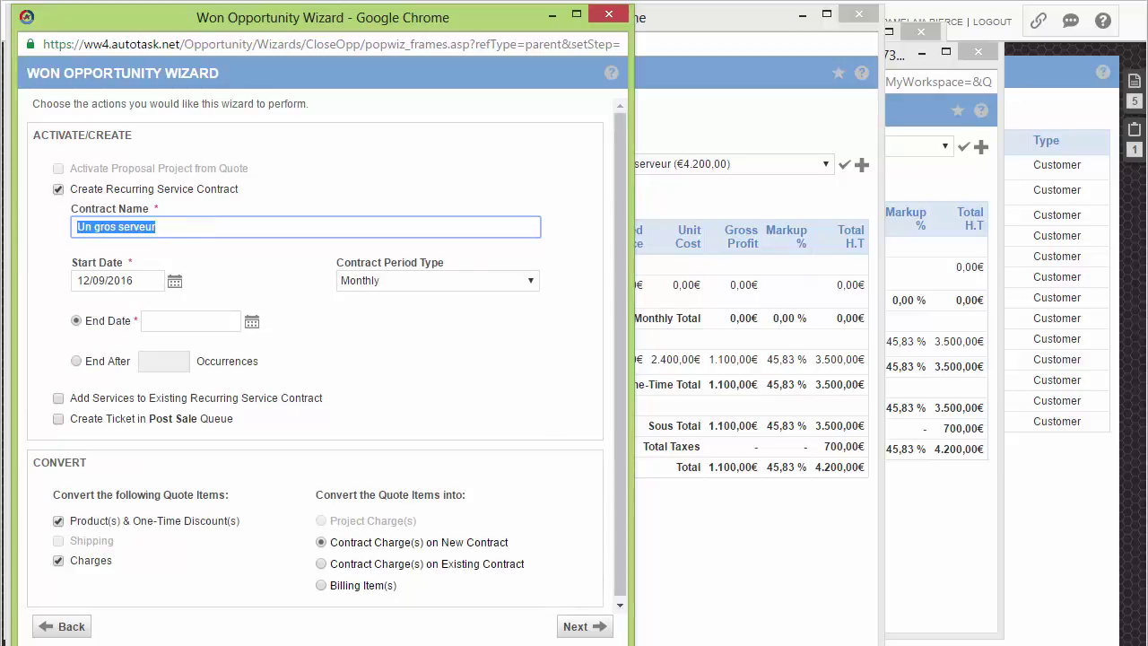
{"action": "left_click", "coordinate": [77, 227]}
{"action": "type", "text": "Leasing "}
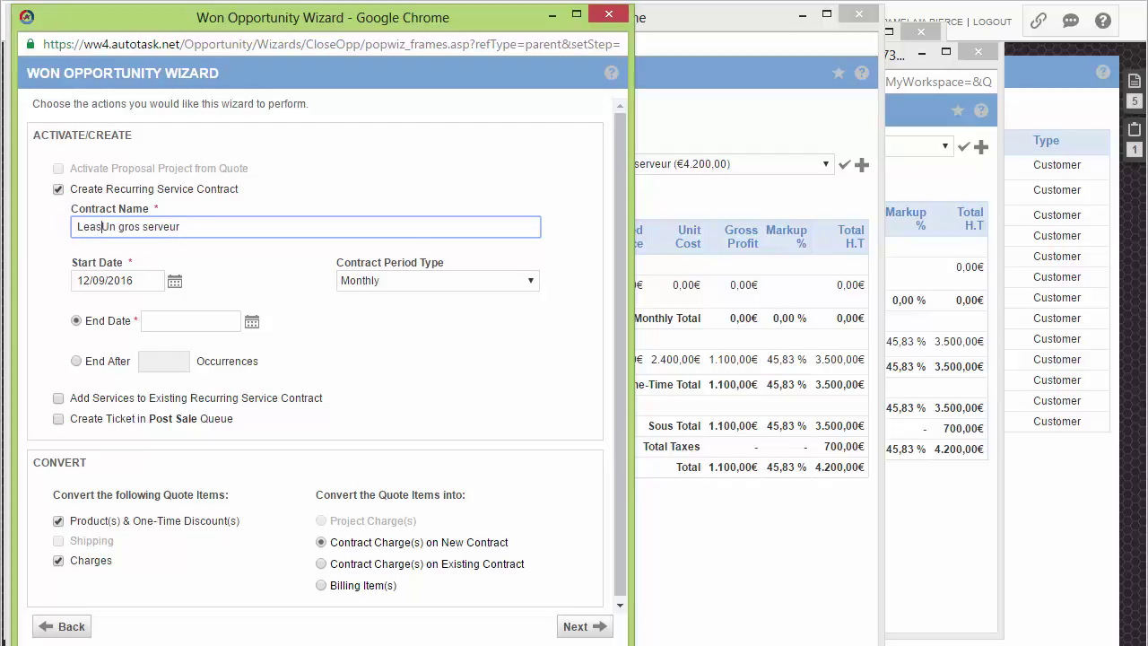
{"action": "type", "text": "du"}
{"action": "key", "text": "Delete"}
{"action": "key", "text": "Delete"}
Set the contract to start on 01/09/2016 with a Monthly period type and end after 36 occurrences.
{"action": "left_click", "coordinate": [174, 282]}
{"action": "left_click", "coordinate": [174, 282]}
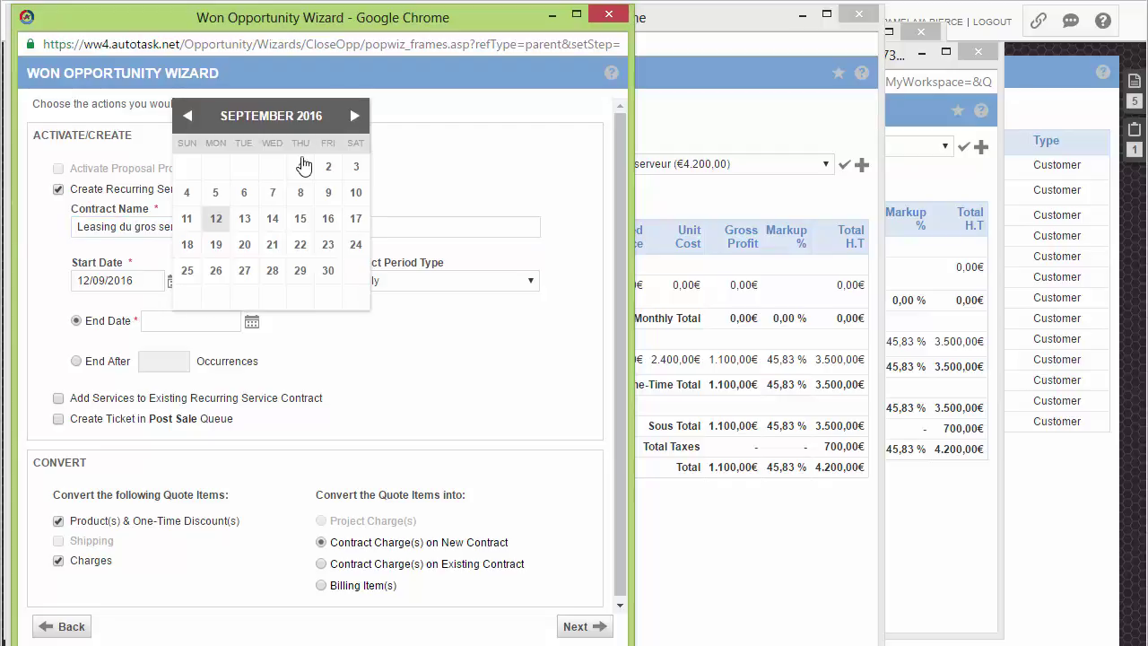
{"action": "left_click", "coordinate": [304, 166]}
{"action": "left_click", "coordinate": [211, 320]}
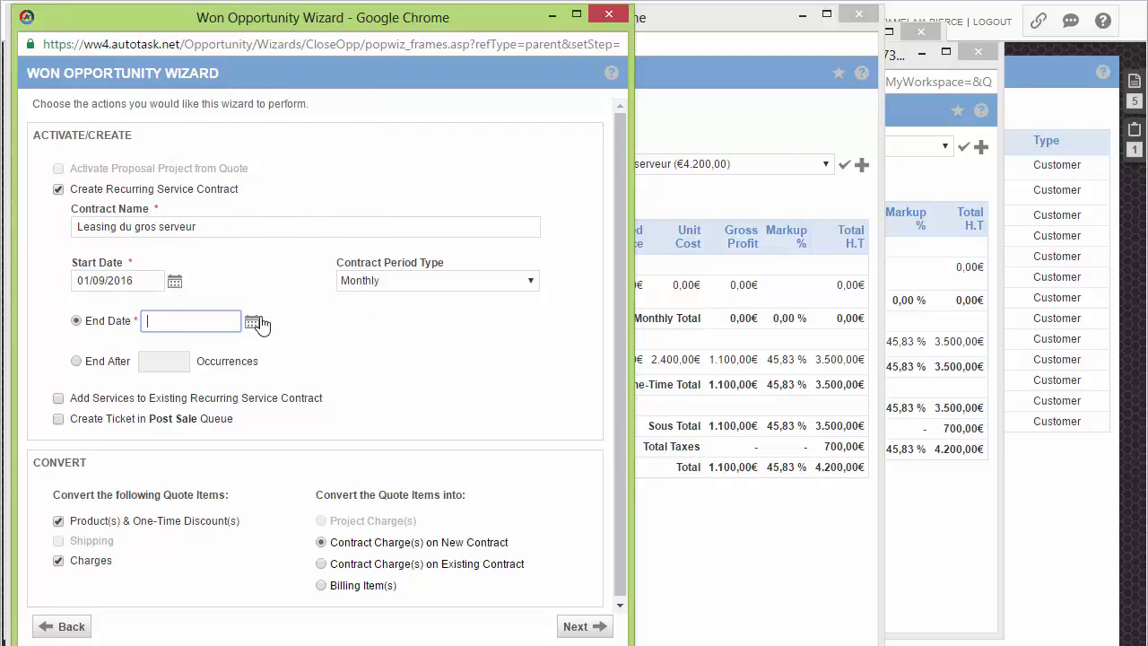
{"action": "left_click", "coordinate": [76, 362]}
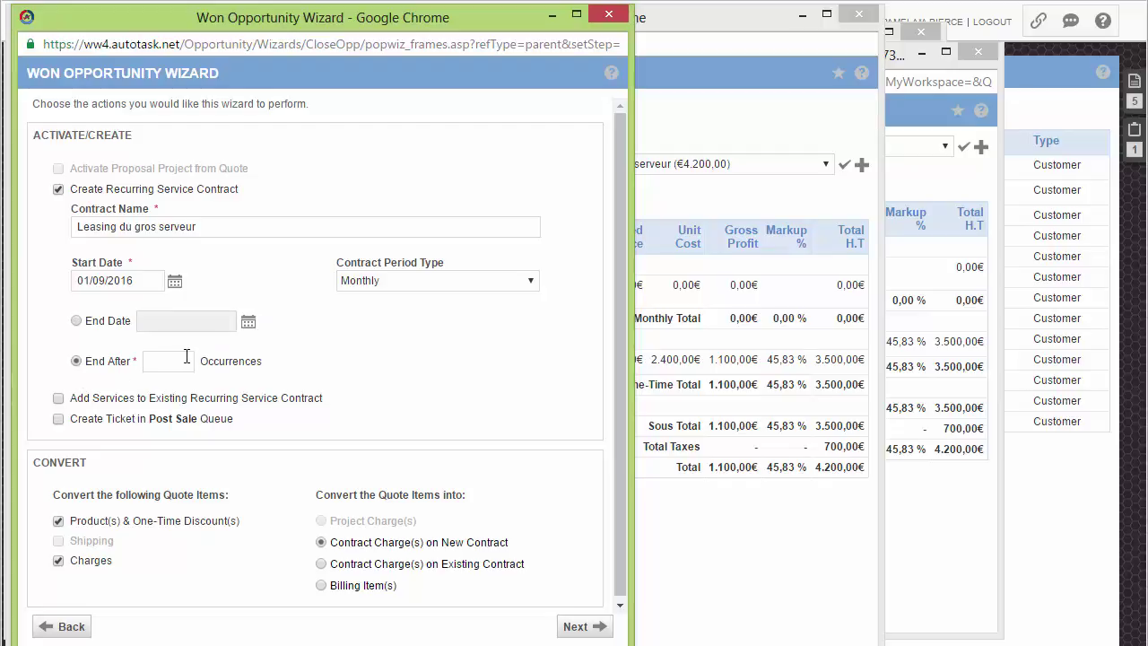
{"action": "left_click", "coordinate": [442, 279]}
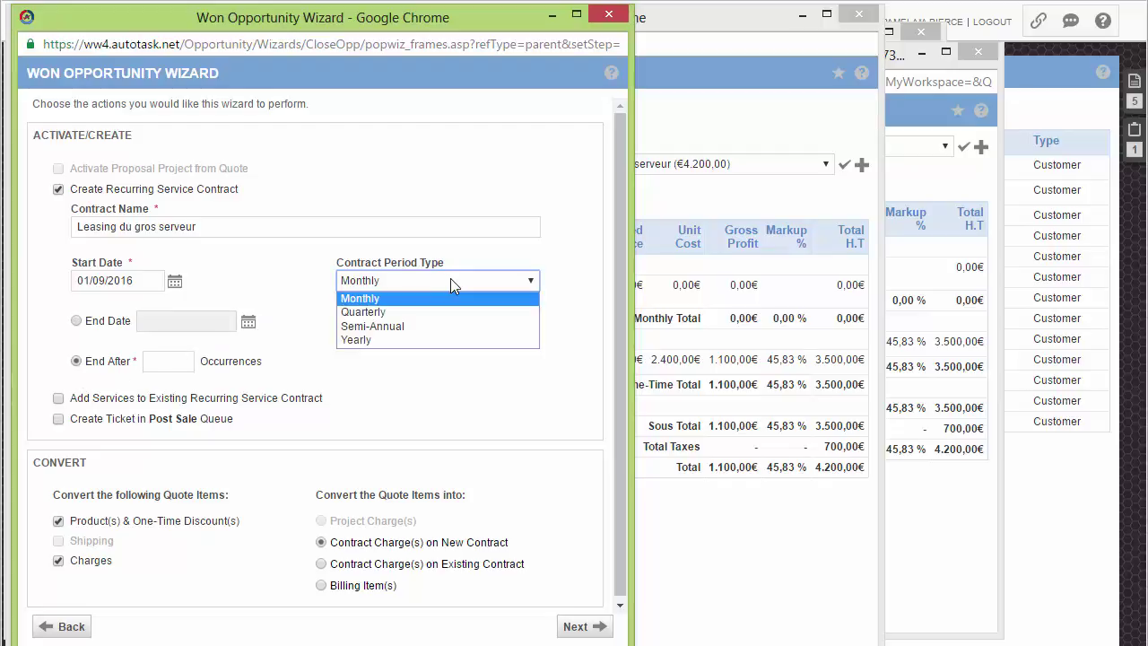
{"action": "left_click", "coordinate": [370, 299]}
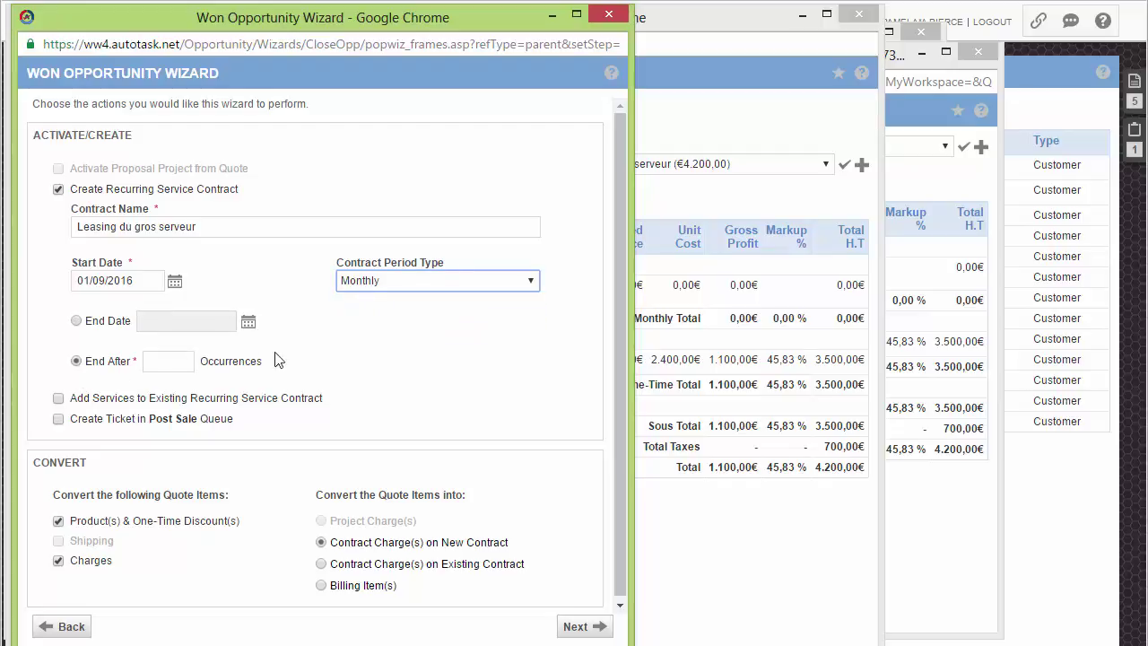
{"action": "left_click", "coordinate": [163, 362]}
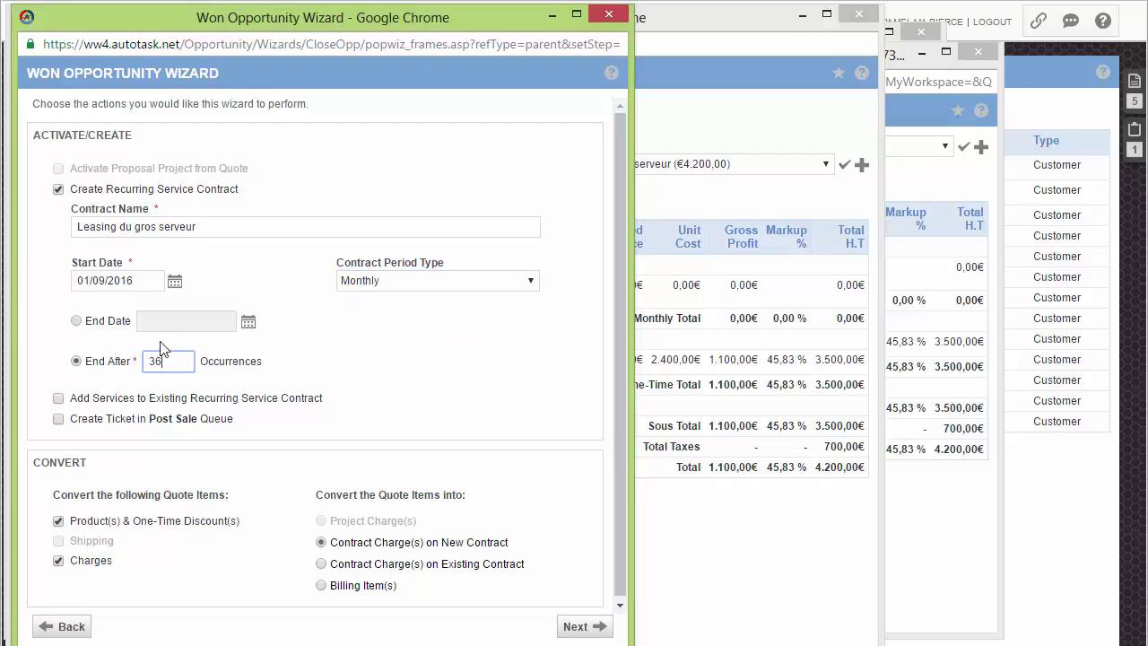
{"action": "left_click", "coordinate": [370, 372]}
{"action": "left_click", "coordinate": [58, 419]}
{"action": "left_click", "coordinate": [58, 419]}
{"action": "left_click", "coordinate": [58, 420]}
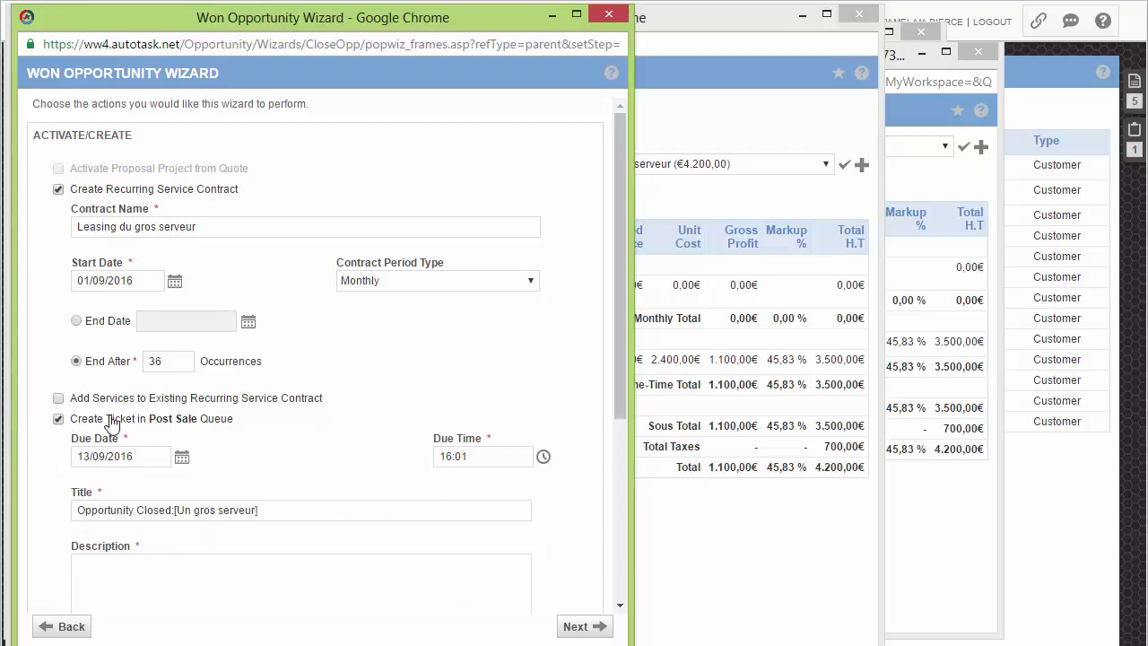
{"action": "left_click", "coordinate": [59, 418]}
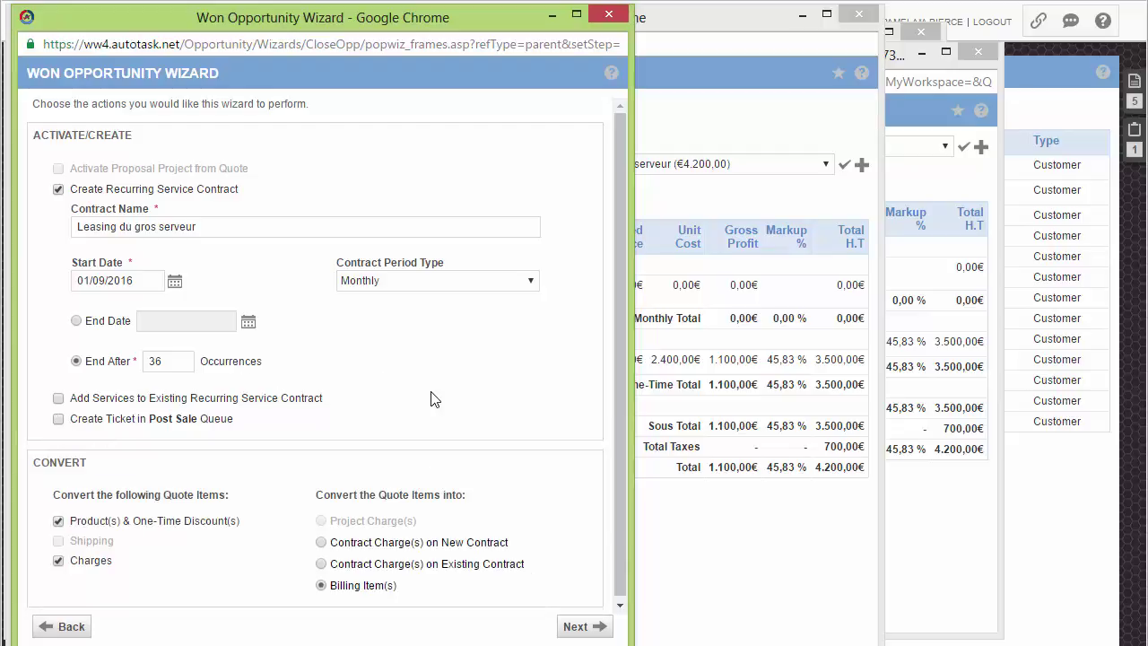
Convert the quote items into contract charges on the new contract, and finish and close the wizard without notifying anyone.
{"action": "left_click", "coordinate": [321, 542]}
{"action": "left_click", "coordinate": [579, 627]}
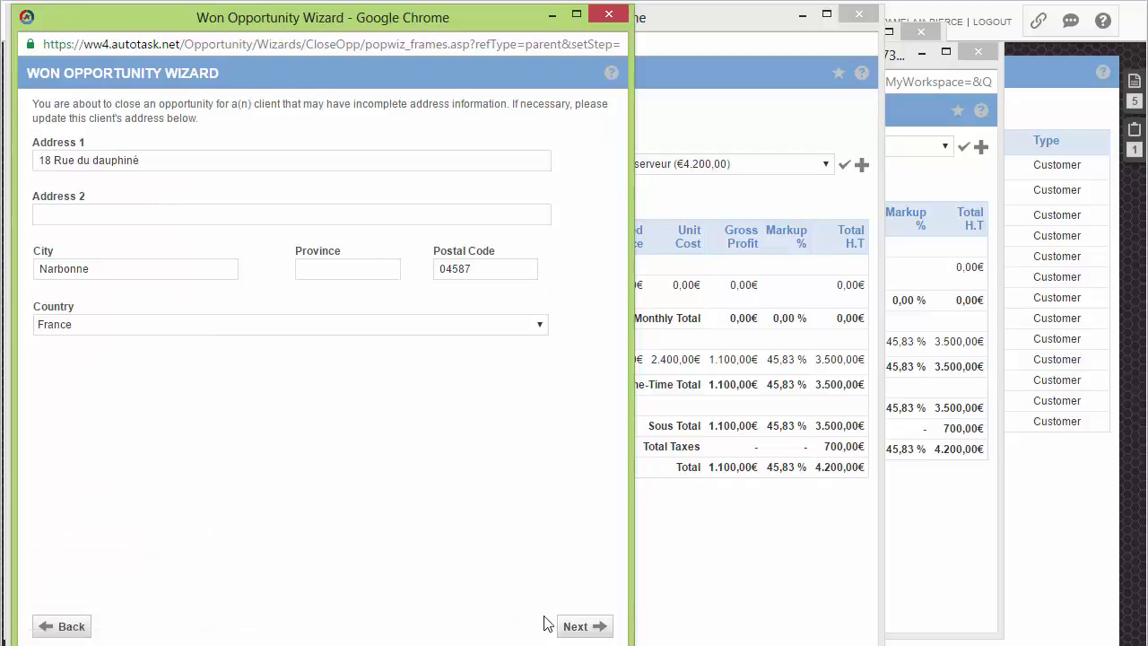
{"action": "left_click", "coordinate": [576, 627]}
{"action": "left_click", "coordinate": [583, 626]}
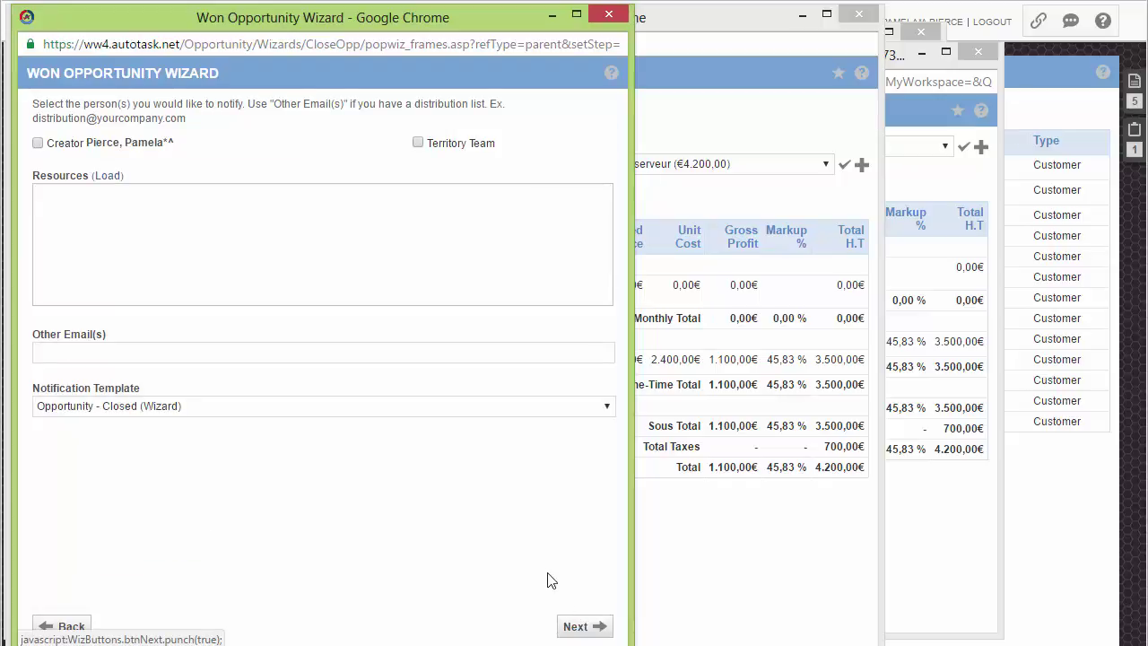
{"action": "left_click", "coordinate": [575, 628]}
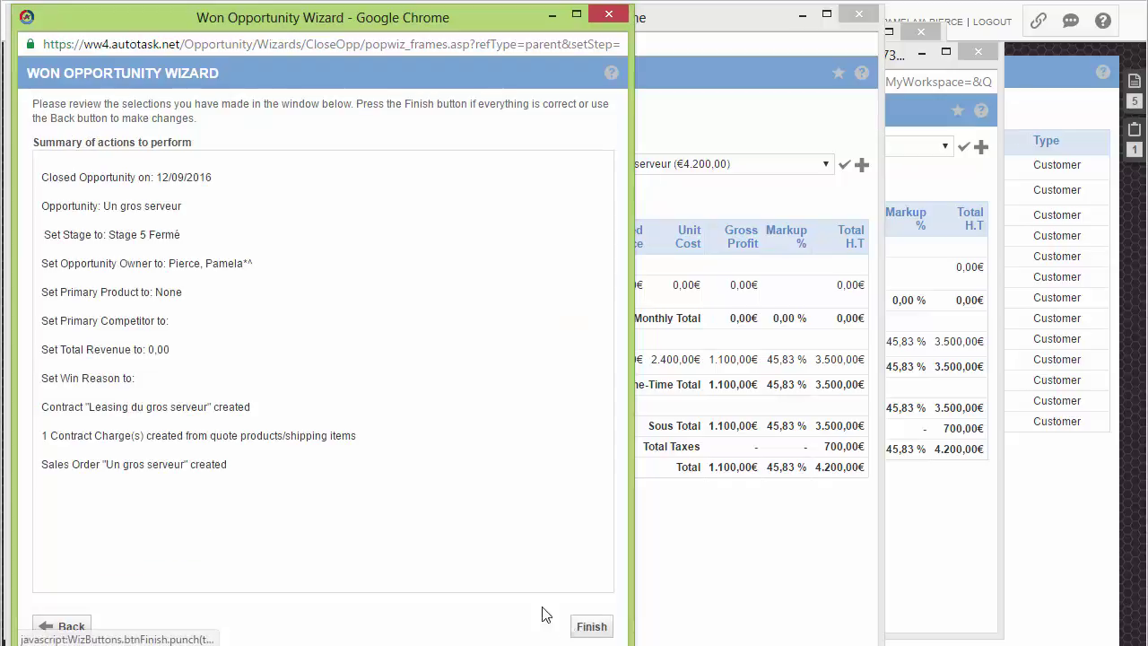
{"action": "left_click", "coordinate": [591, 628]}
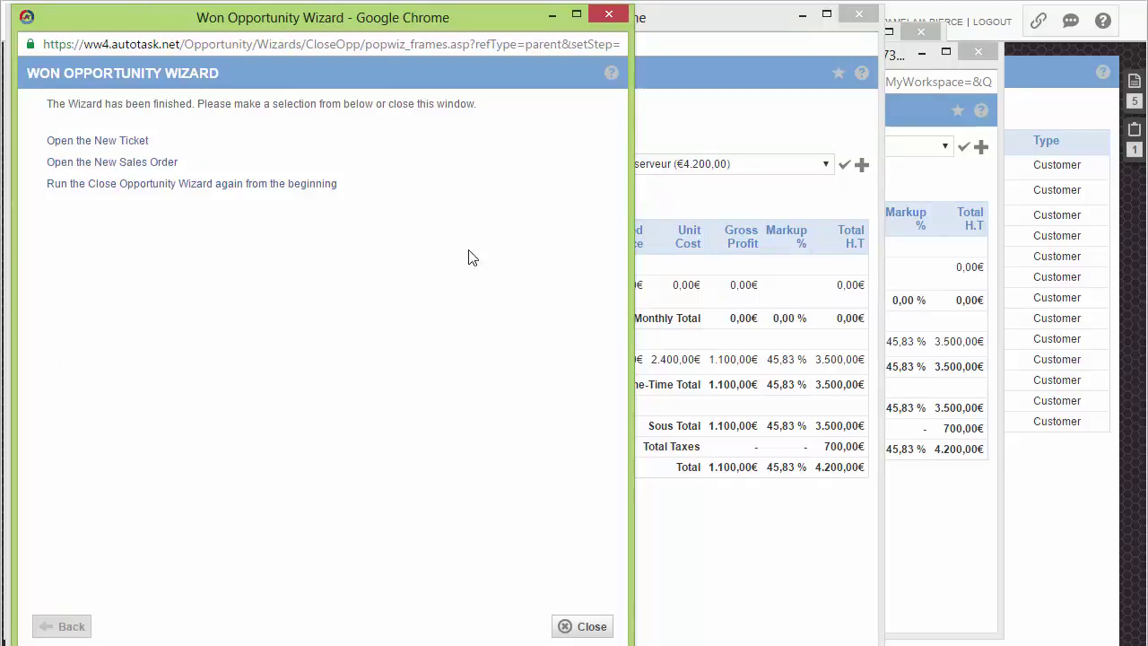
{"action": "left_click", "coordinate": [588, 627]}
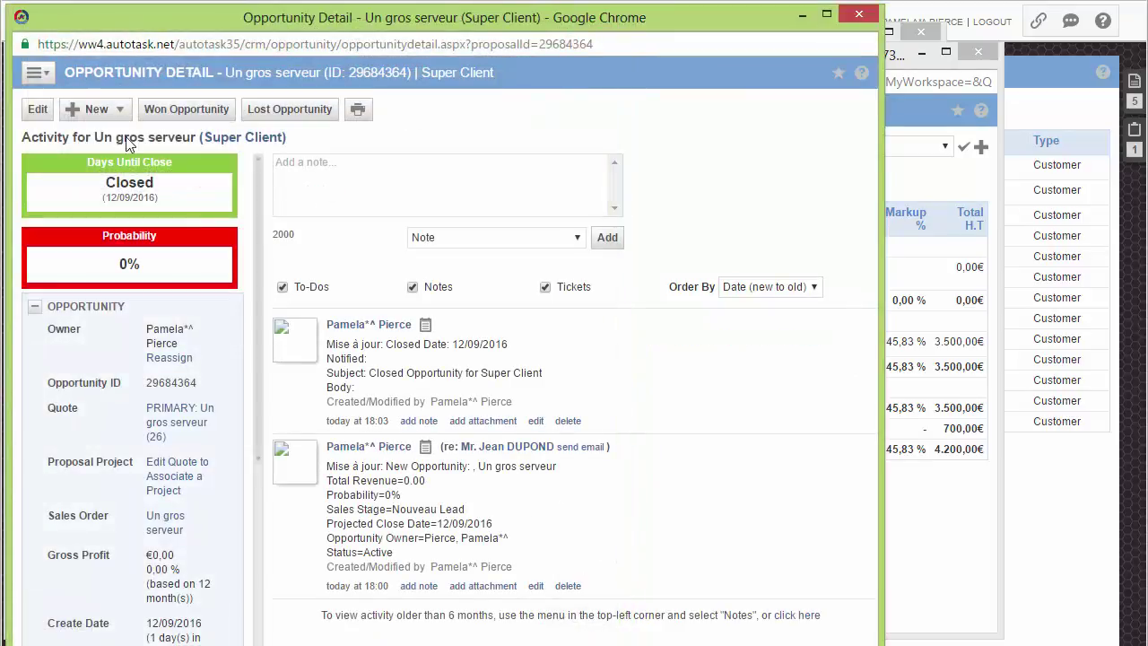
Open the Super Client record from the closed opportunity.
{"action": "left_click", "coordinate": [37, 71]}
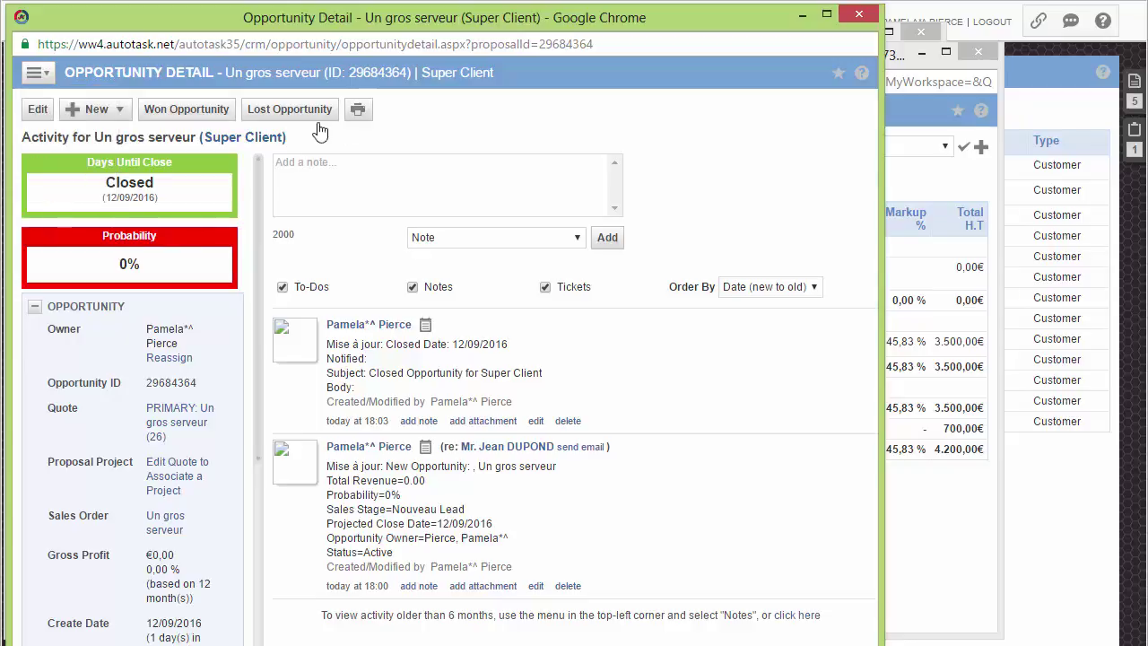
{"action": "left_click", "coordinate": [251, 143]}
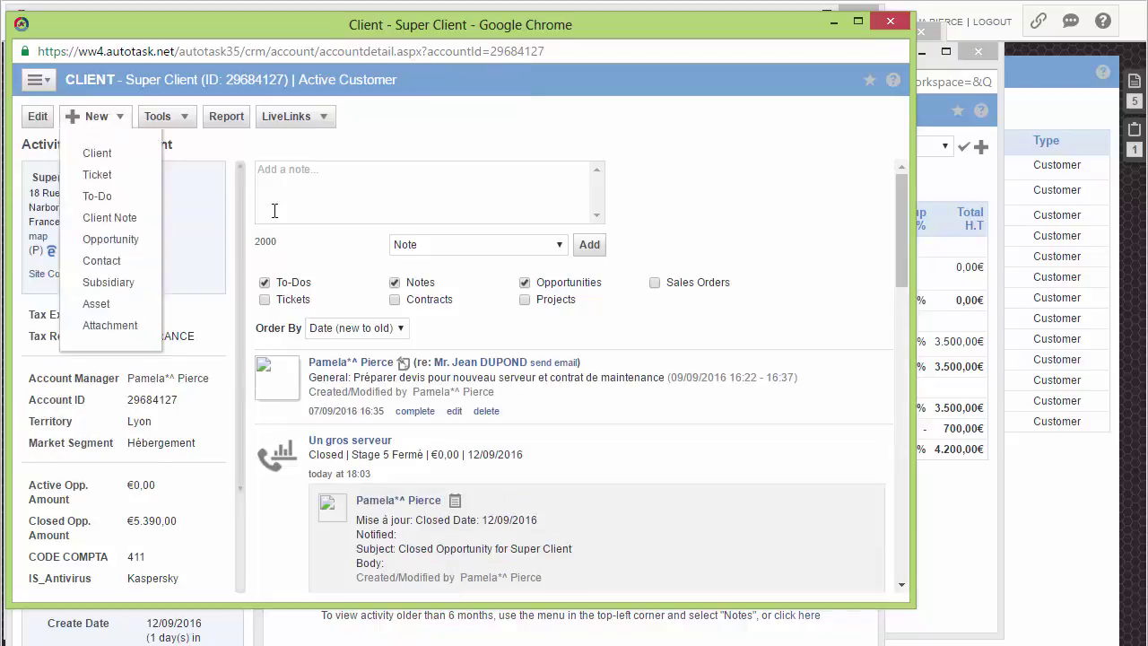
Open the "Leasing du gros serveur" contract from Super Client's contract list and display its charges.
{"action": "mouse_move", "coordinate": [41, 84]}
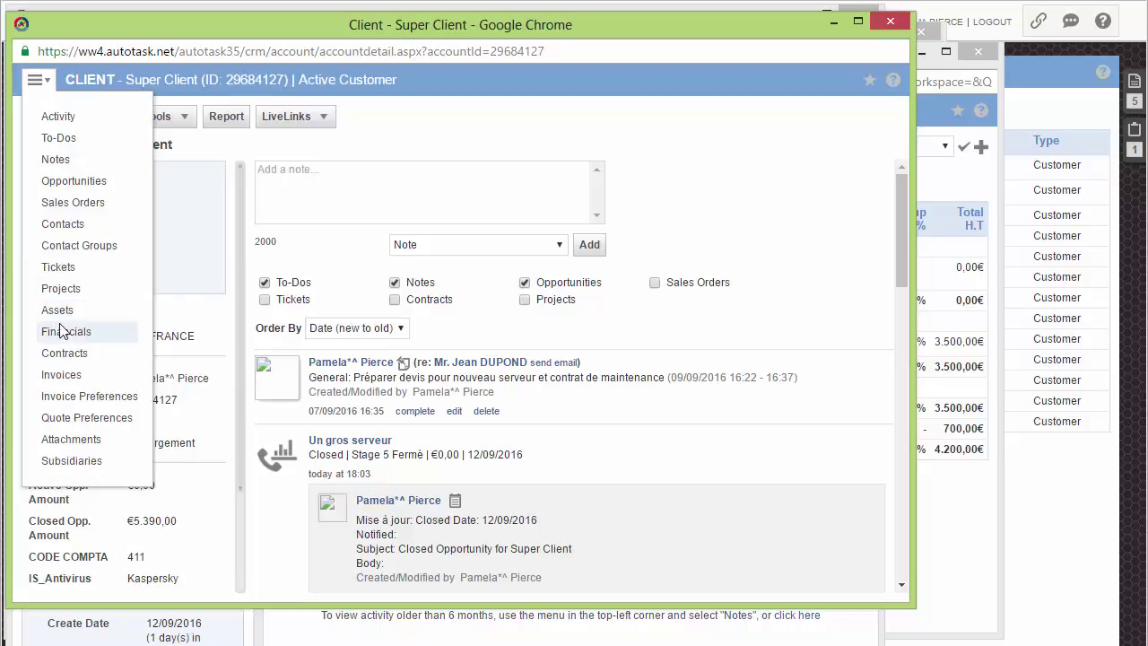
{"action": "left_click", "coordinate": [64, 353]}
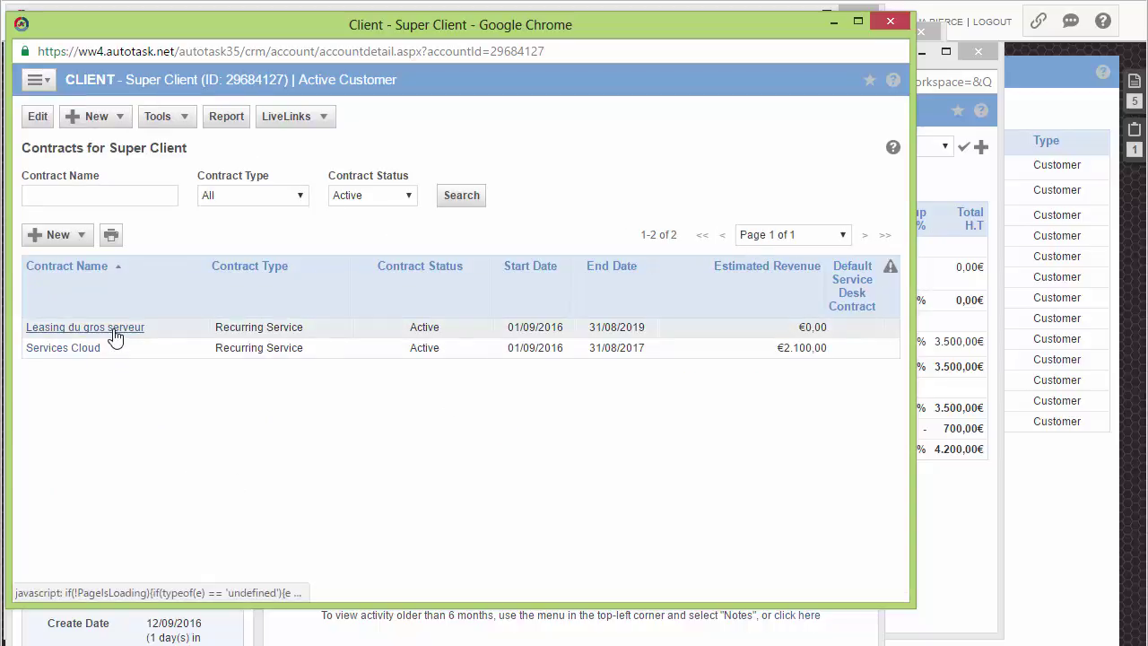
{"action": "left_click", "coordinate": [115, 334]}
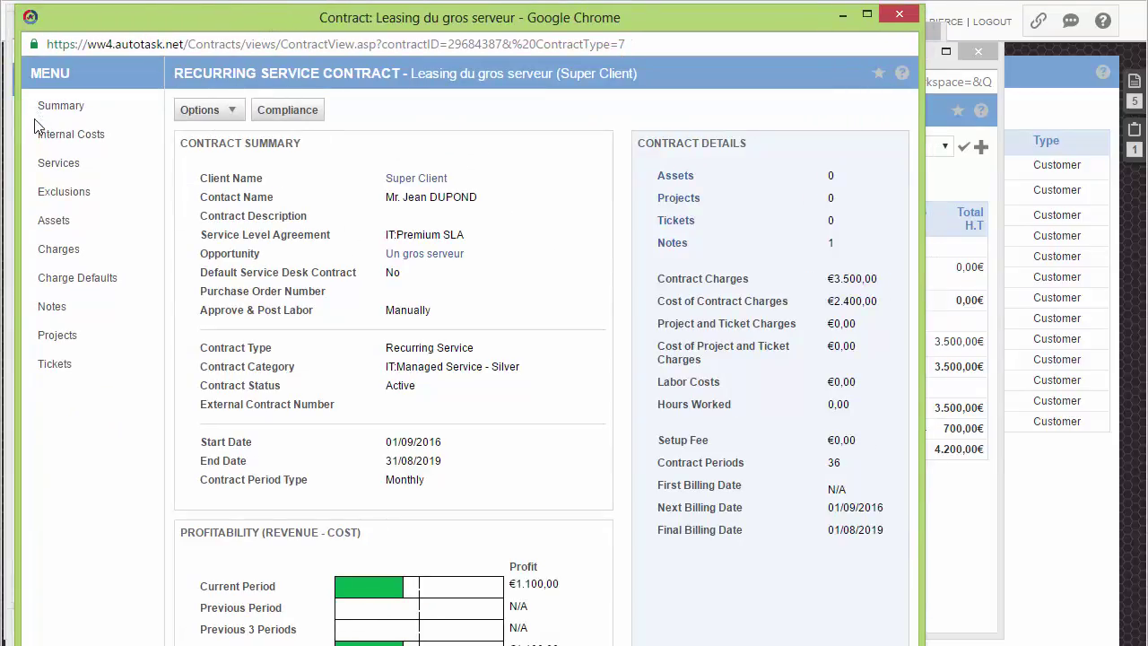
{"action": "left_click", "coordinate": [60, 257]}
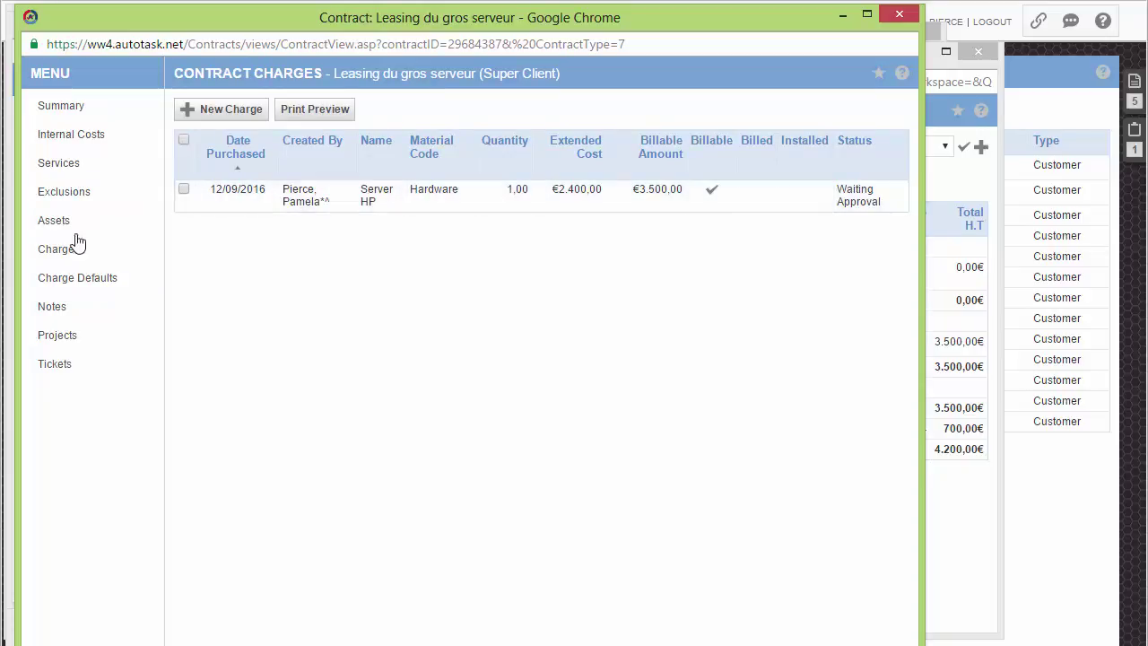
Return to the summary of the "Leasing du gros serveur" contract and open the contract for editing.
{"action": "left_click", "coordinate": [62, 107]}
{"action": "left_click", "coordinate": [230, 110]}
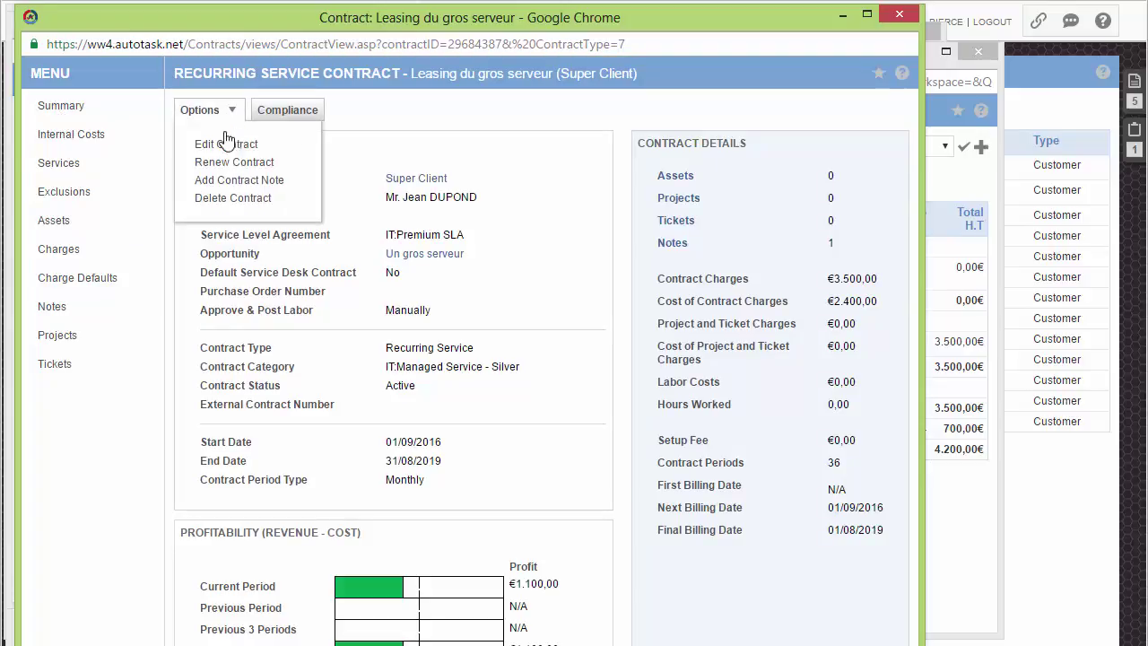
{"action": "left_click", "coordinate": [226, 150]}
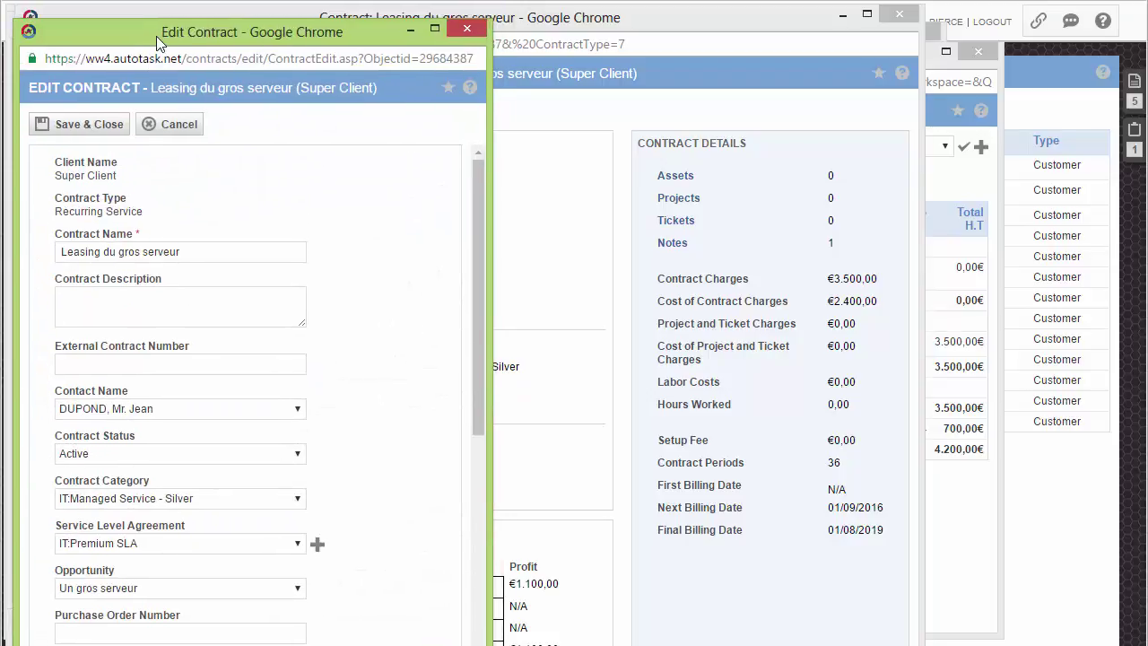
Look up the client Fournisseur, assign it as the contract's Client to bill, and save the contract.
{"action": "scroll", "coordinate": [378, 306], "scroll_direction": "down", "scroll_amount": 5}
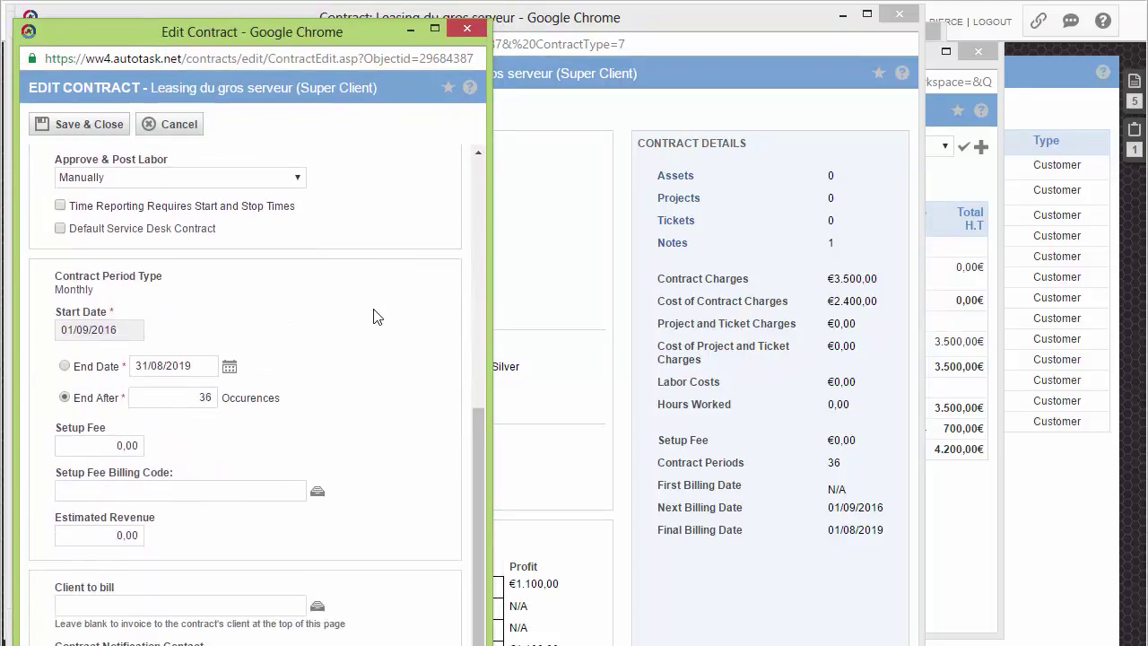
{"action": "left_click", "coordinate": [145, 601]}
{"action": "left_click", "coordinate": [316, 607]}
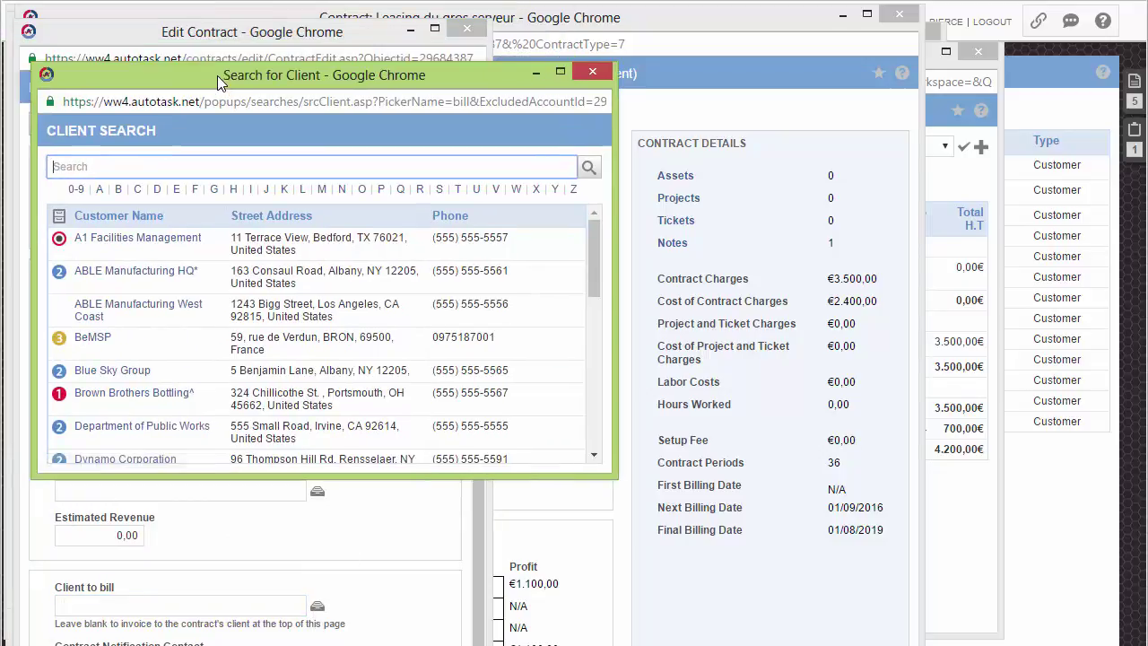
{"action": "left_click", "coordinate": [306, 191]}
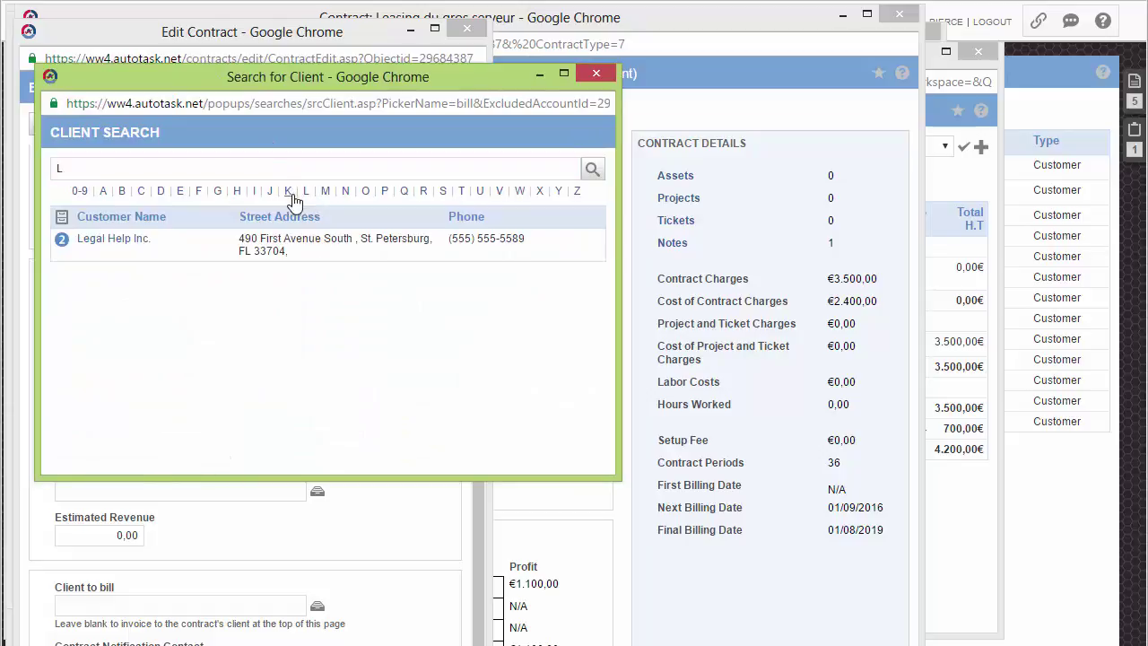
{"action": "left_click", "coordinate": [288, 191]}
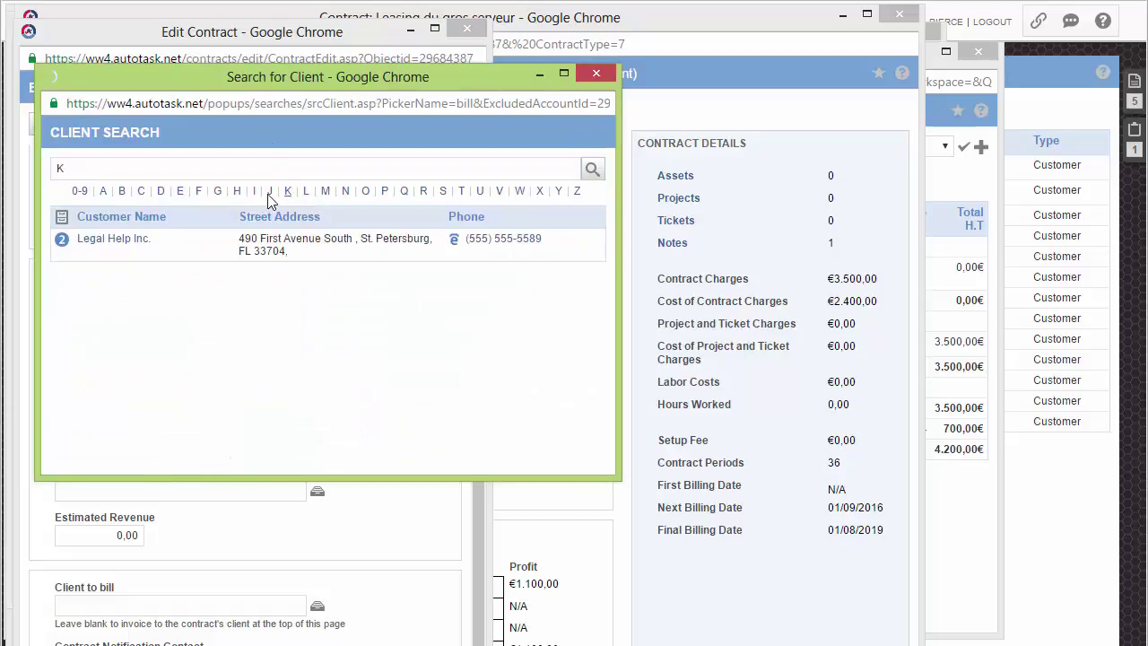
{"action": "left_click", "coordinate": [220, 198]}
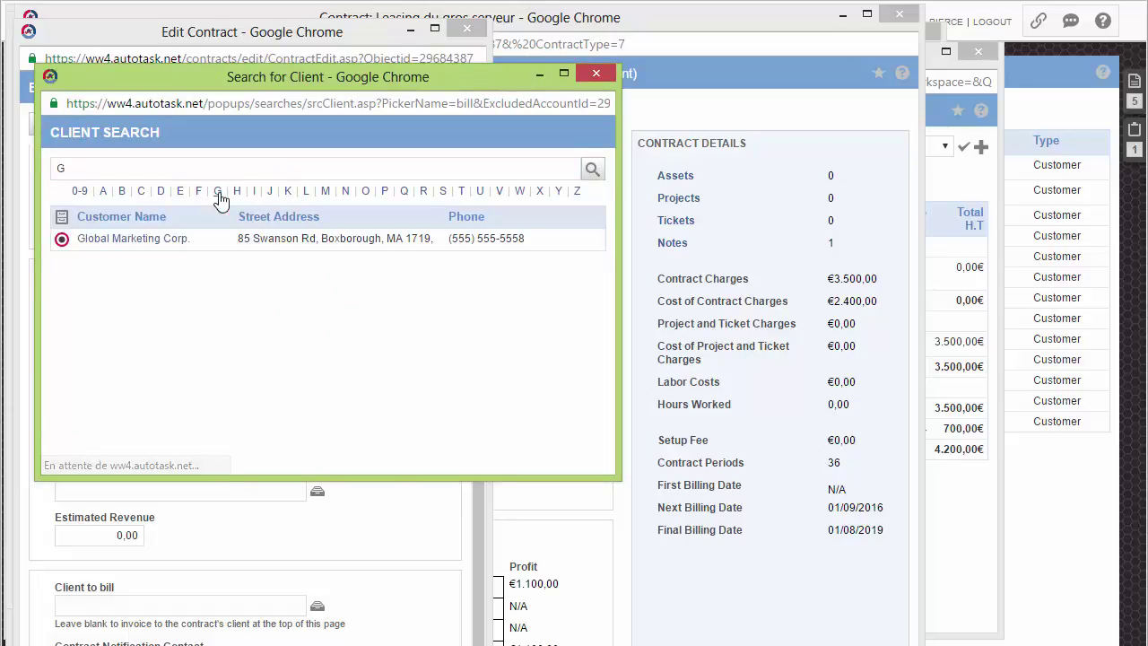
{"action": "left_click", "coordinate": [308, 198]}
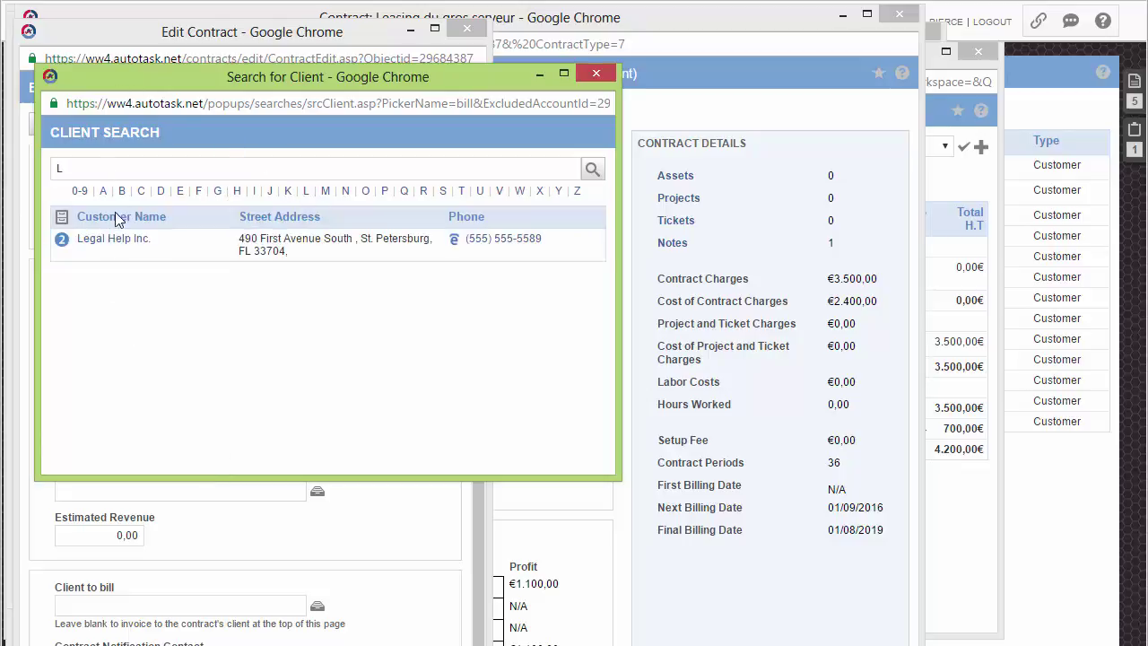
{"action": "left_click", "coordinate": [199, 192]}
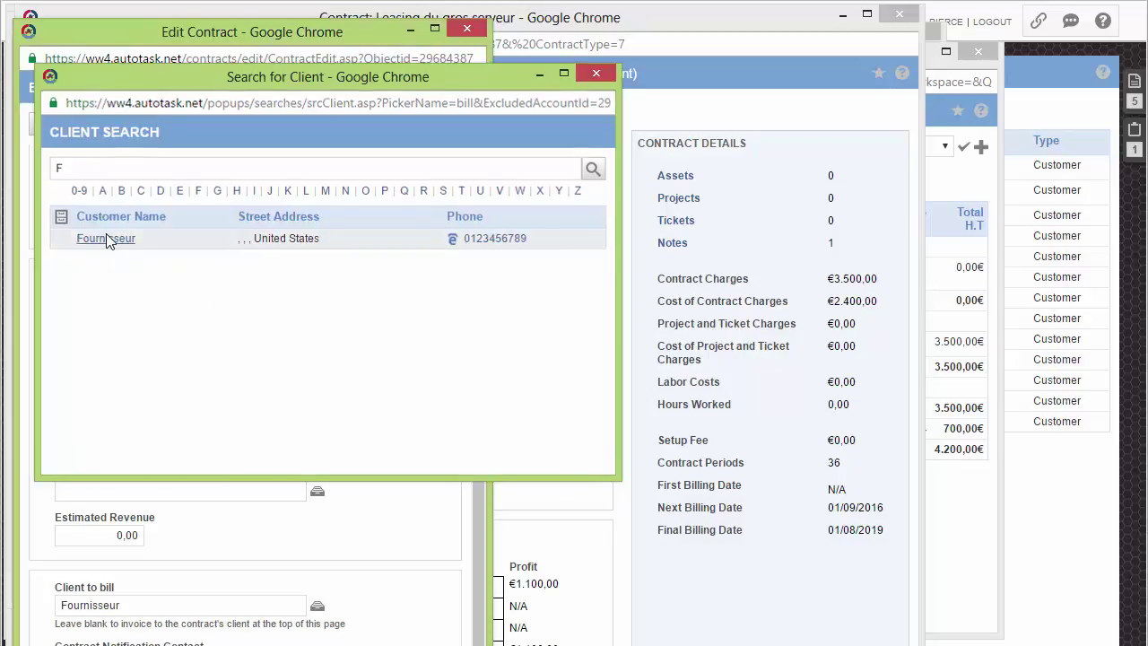
{"action": "left_click", "coordinate": [106, 238]}
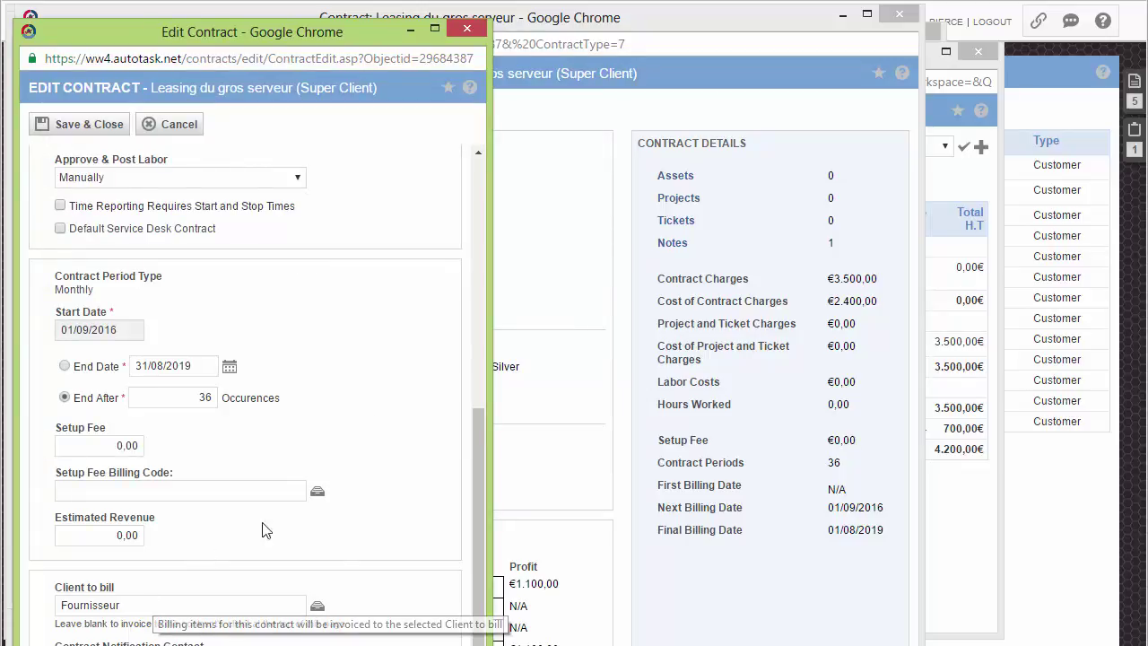
{"action": "scroll", "coordinate": [384, 505], "scroll_direction": "up", "scroll_amount": 10}
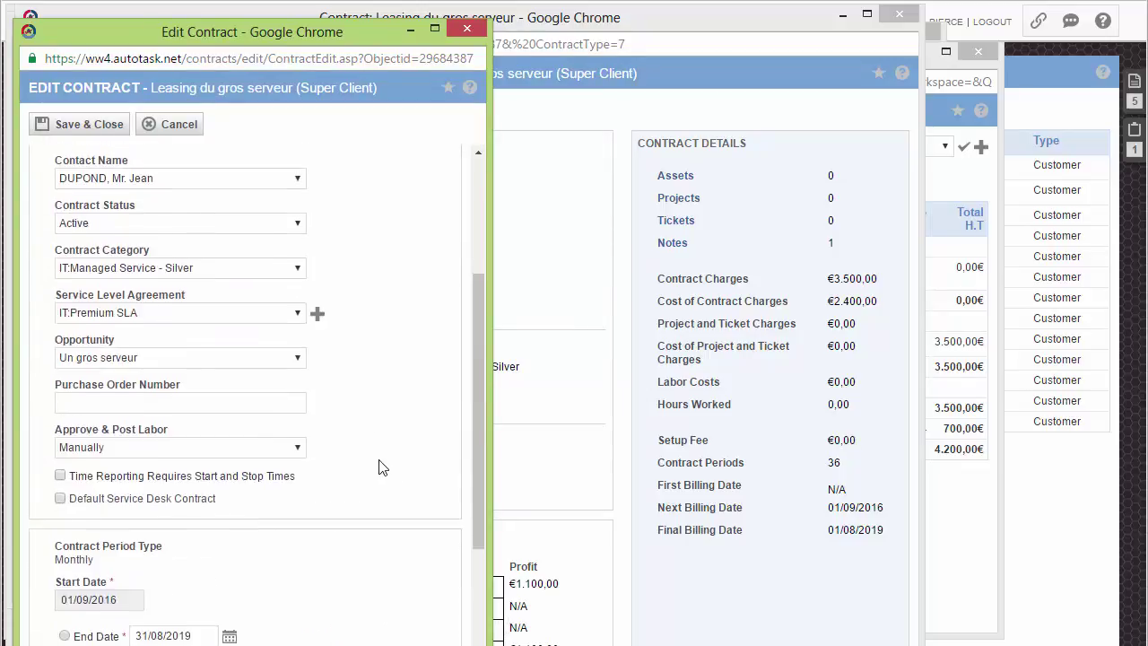
{"action": "left_click", "coordinate": [89, 124]}
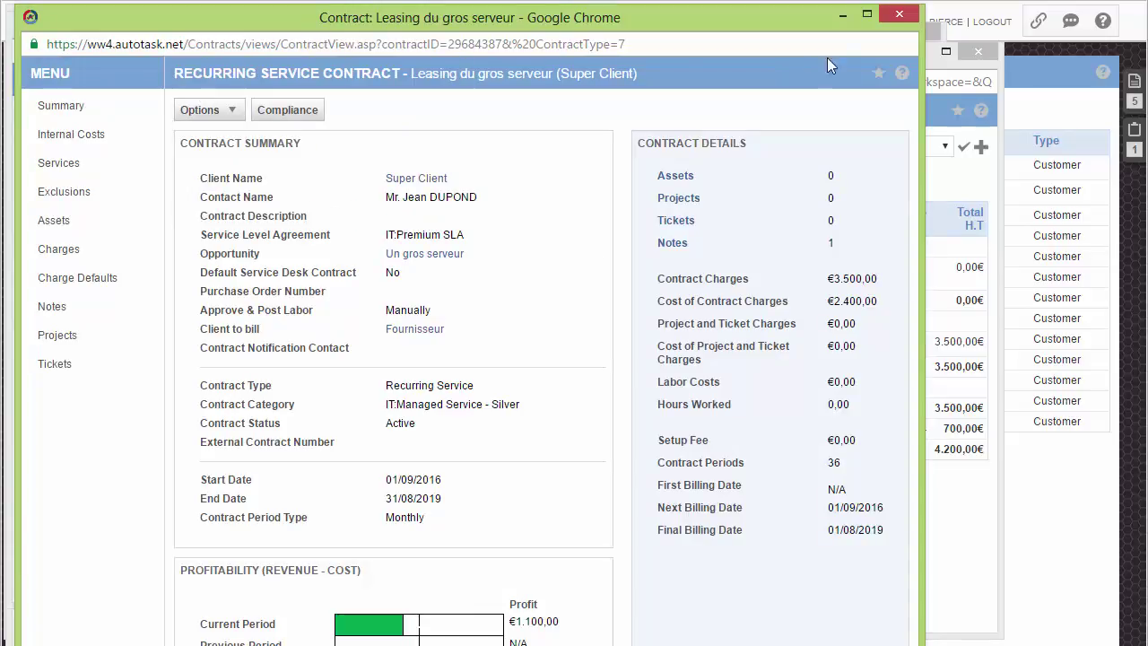
Close the contract window and the remaining client and opportunity windows to return to the Clients list.
{"action": "left_click", "coordinate": [898, 13]}
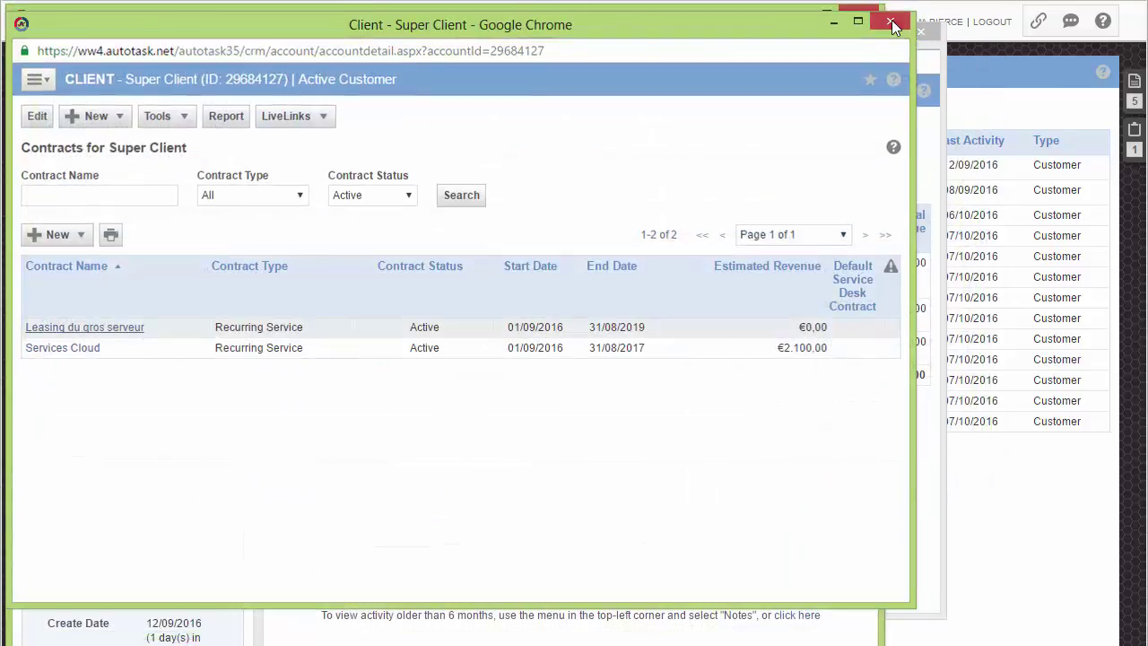
{"action": "left_click", "coordinate": [892, 22]}
{"action": "left_click", "coordinate": [866, 12]}
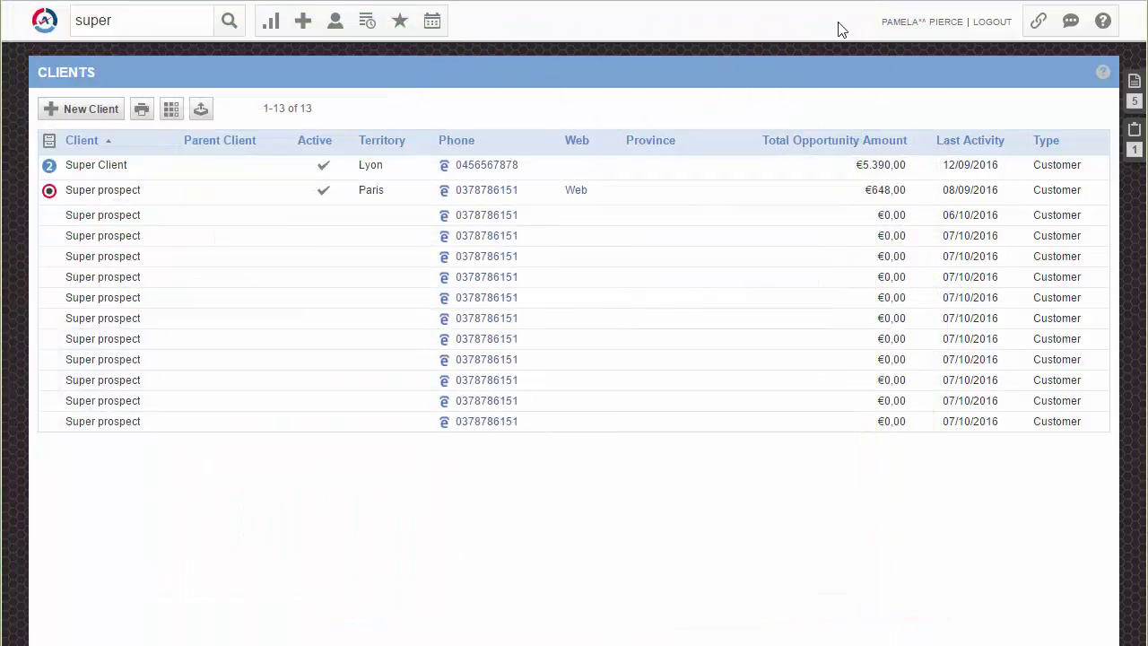
Go to Approve & Post for charges and search for all charges awaiting approval without a client filter.
{"action": "mouse_move", "coordinate": [44, 23]}
{"action": "mouse_move", "coordinate": [89, 130]}
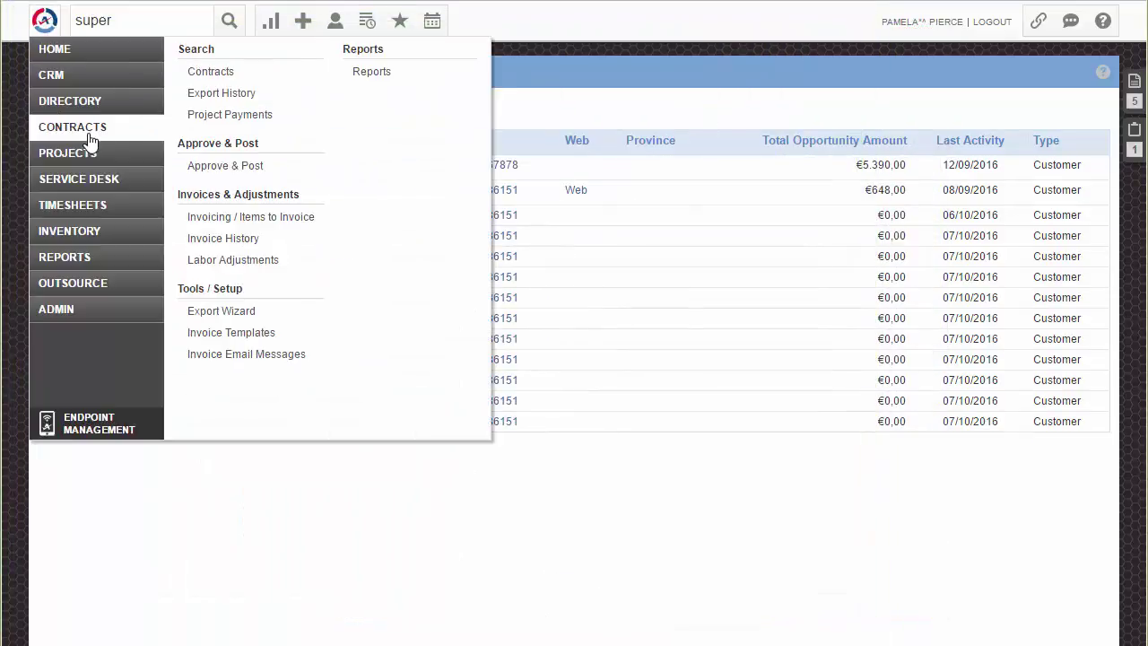
{"action": "left_click", "coordinate": [244, 169]}
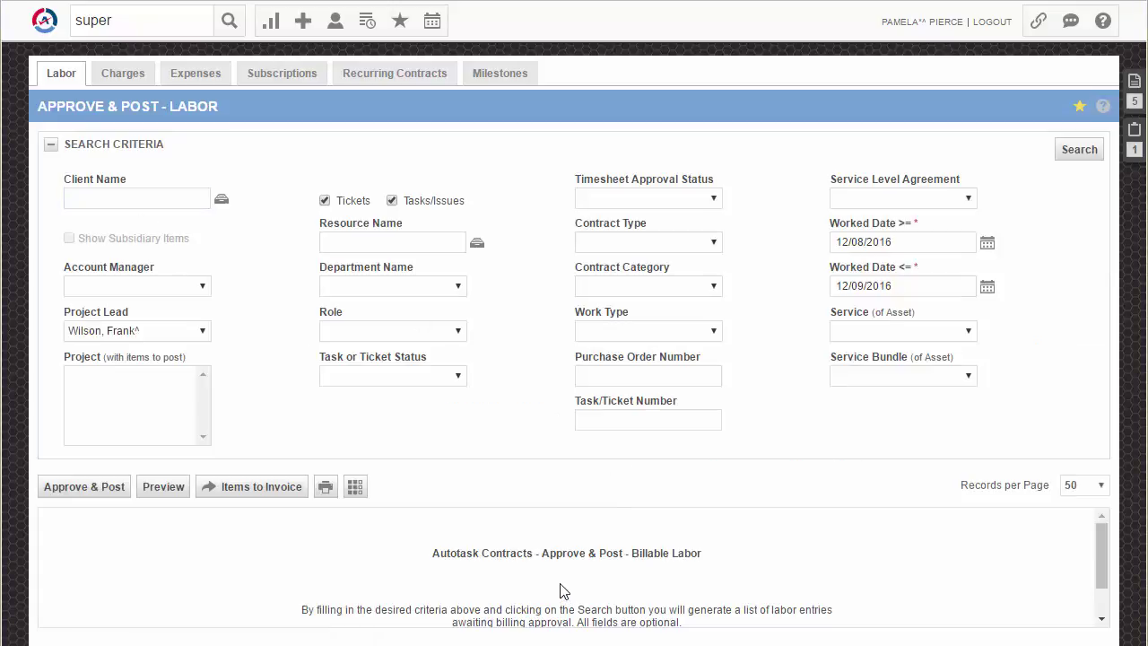
{"action": "left_click", "coordinate": [117, 79]}
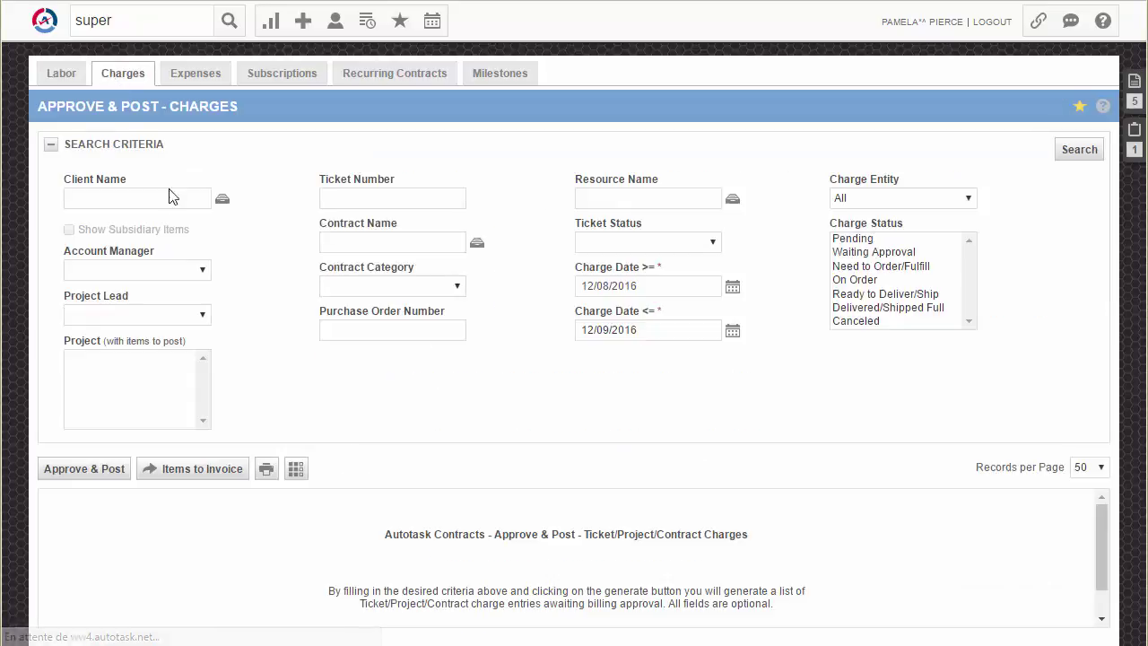
{"action": "left_click", "coordinate": [165, 198]}
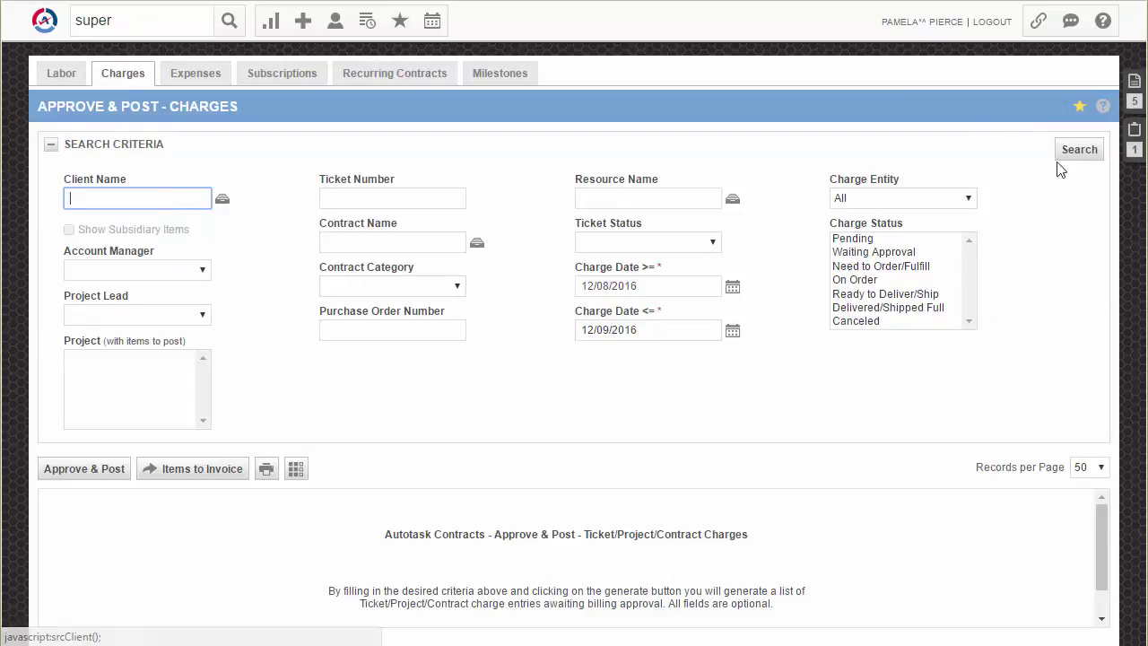
{"action": "left_click", "coordinate": [1085, 149]}
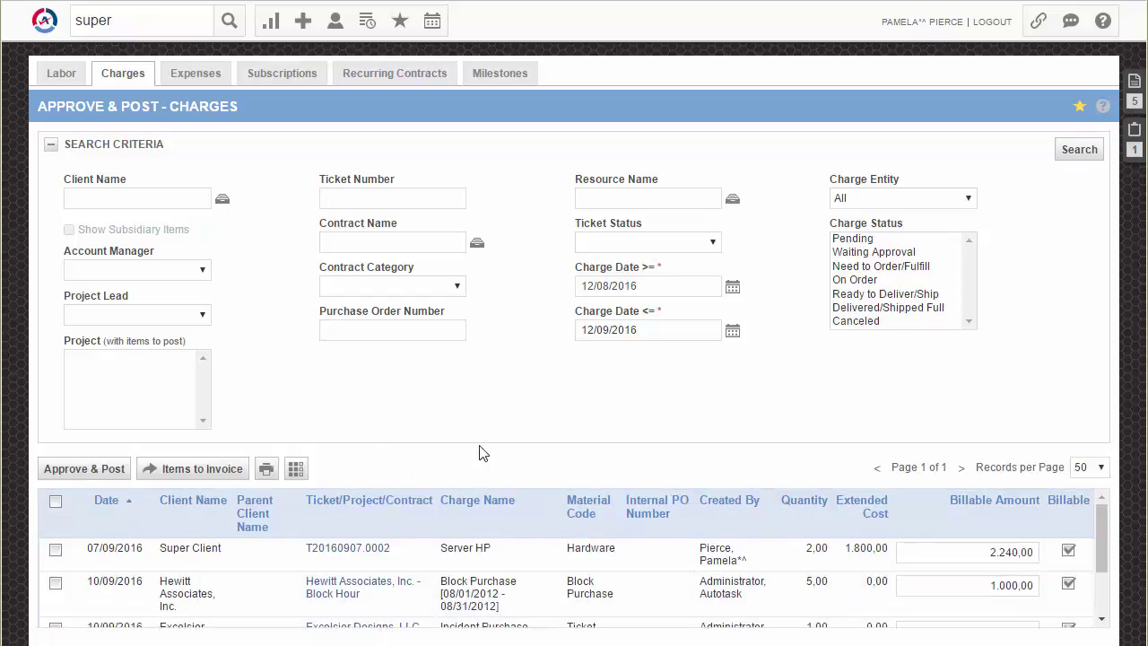
Select the Server HP charge on Super Client's "Leasing du gros serveur" contract, and approve and post it.
{"action": "scroll", "coordinate": [538, 581], "scroll_direction": "down", "scroll_amount": 2}
{"action": "scroll", "coordinate": [538, 581], "scroll_direction": "up", "scroll_amount": 2}
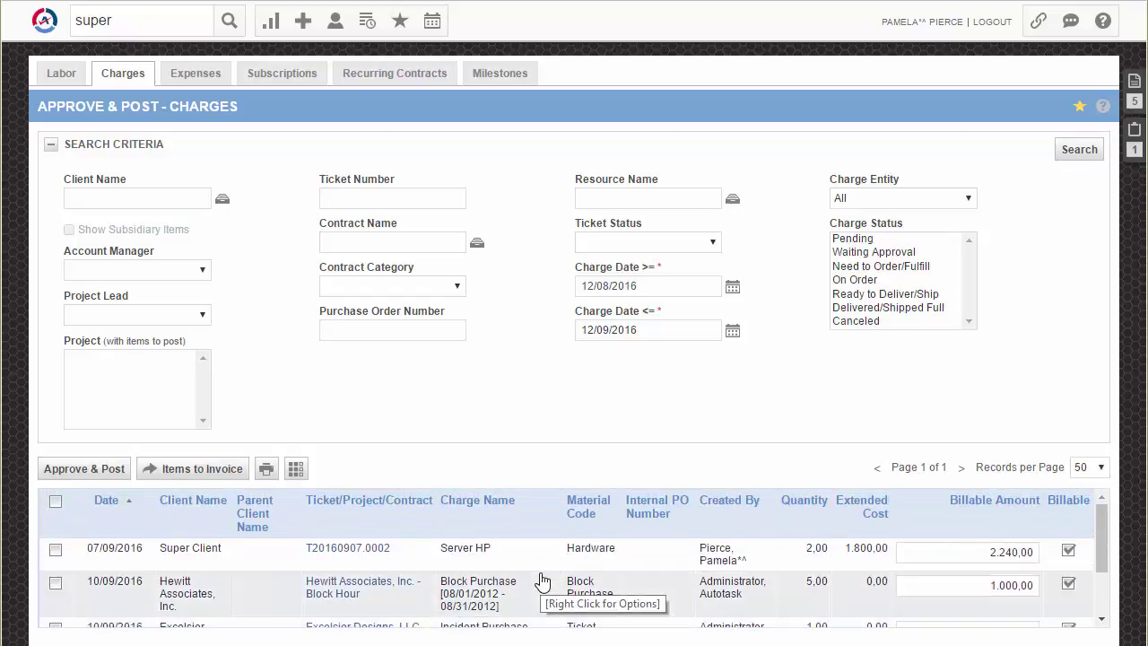
{"action": "scroll", "coordinate": [542, 581], "scroll_direction": "down", "scroll_amount": 2}
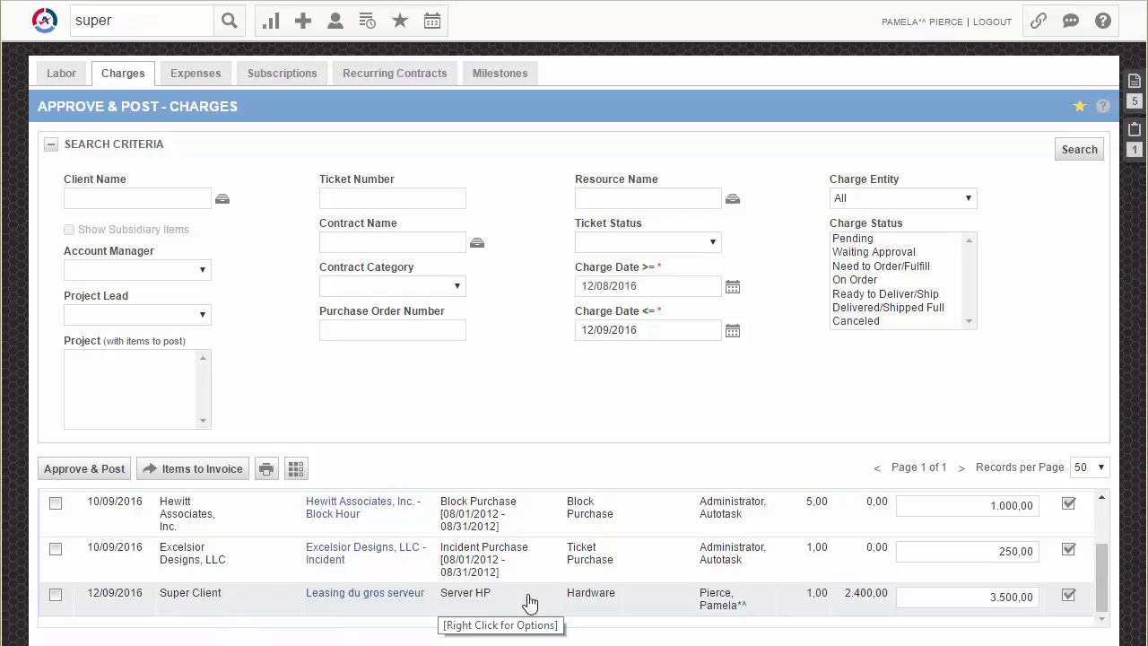
{"action": "scroll", "coordinate": [529, 601], "scroll_direction": "up", "scroll_amount": 2}
{"action": "scroll", "coordinate": [495, 561], "scroll_direction": "down", "scroll_amount": 2}
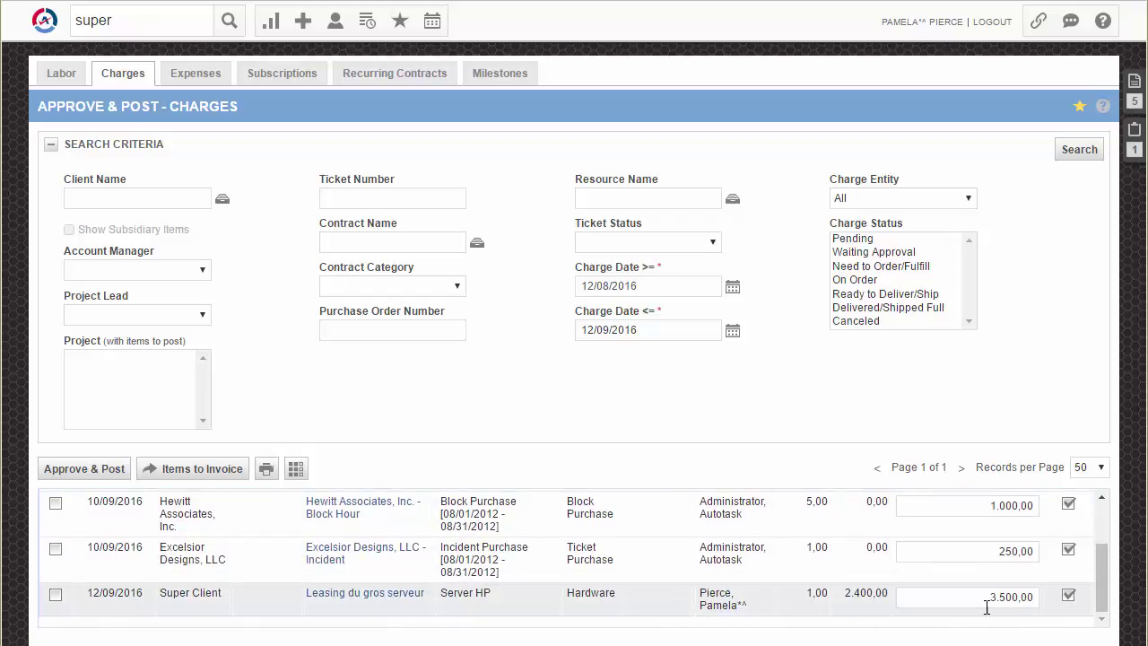
{"action": "left_click", "coordinate": [55, 596]}
{"action": "left_click", "coordinate": [90, 469]}
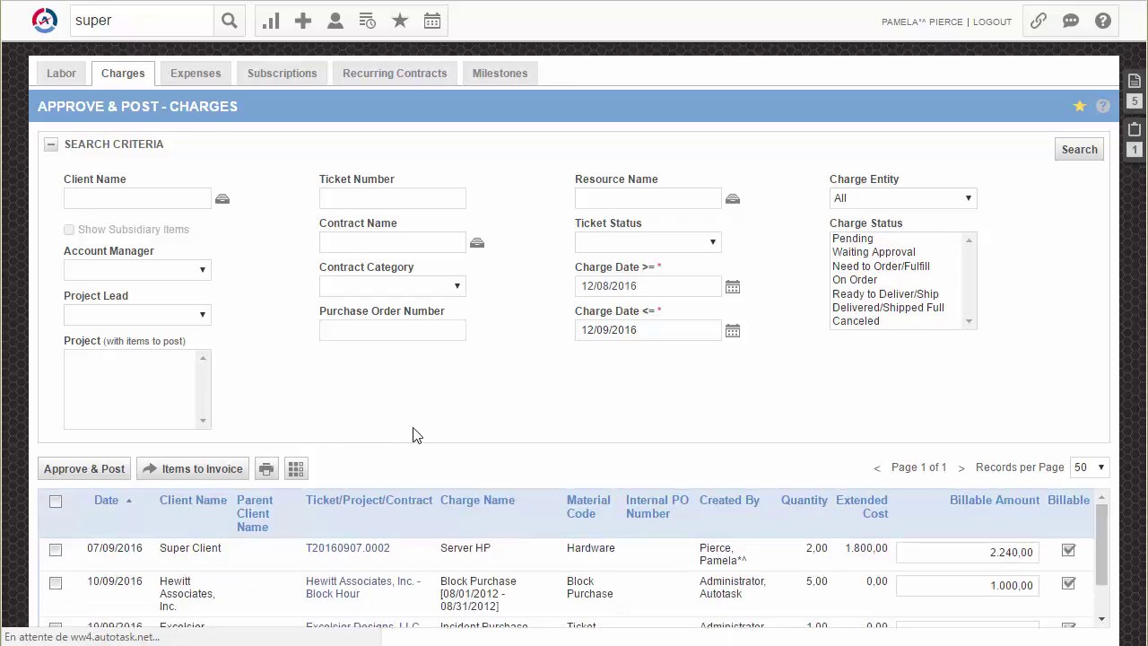
Go to the items to invoice, select Fournisseur, and process its invoice with the default settings.
{"action": "left_click", "coordinate": [200, 469]}
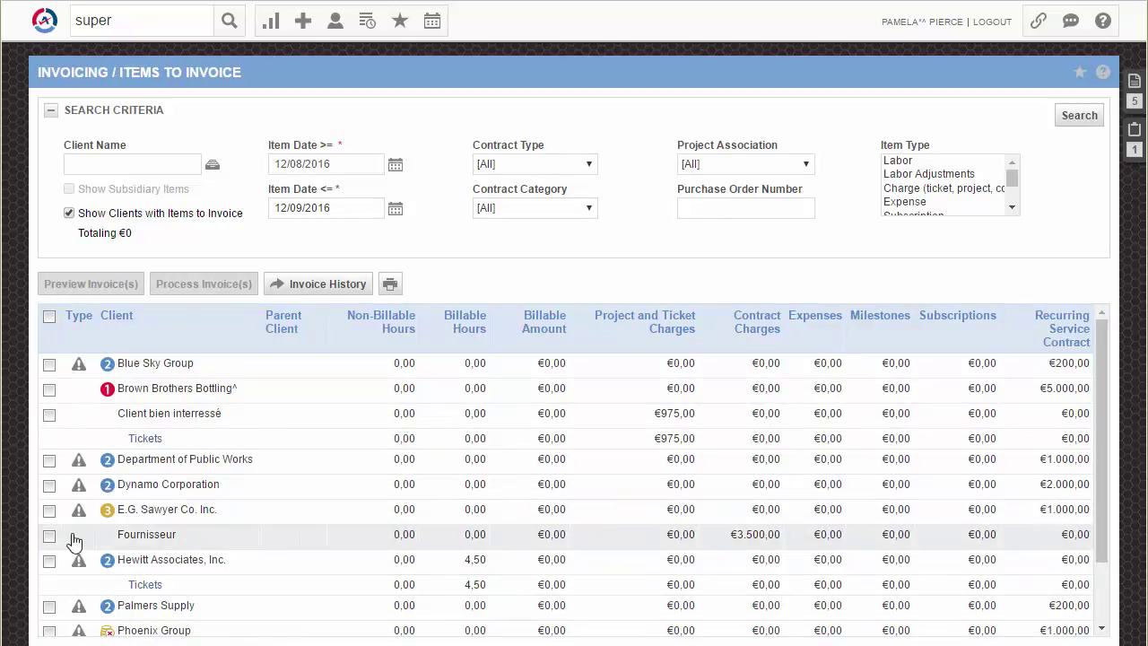
{"action": "left_click", "coordinate": [49, 536]}
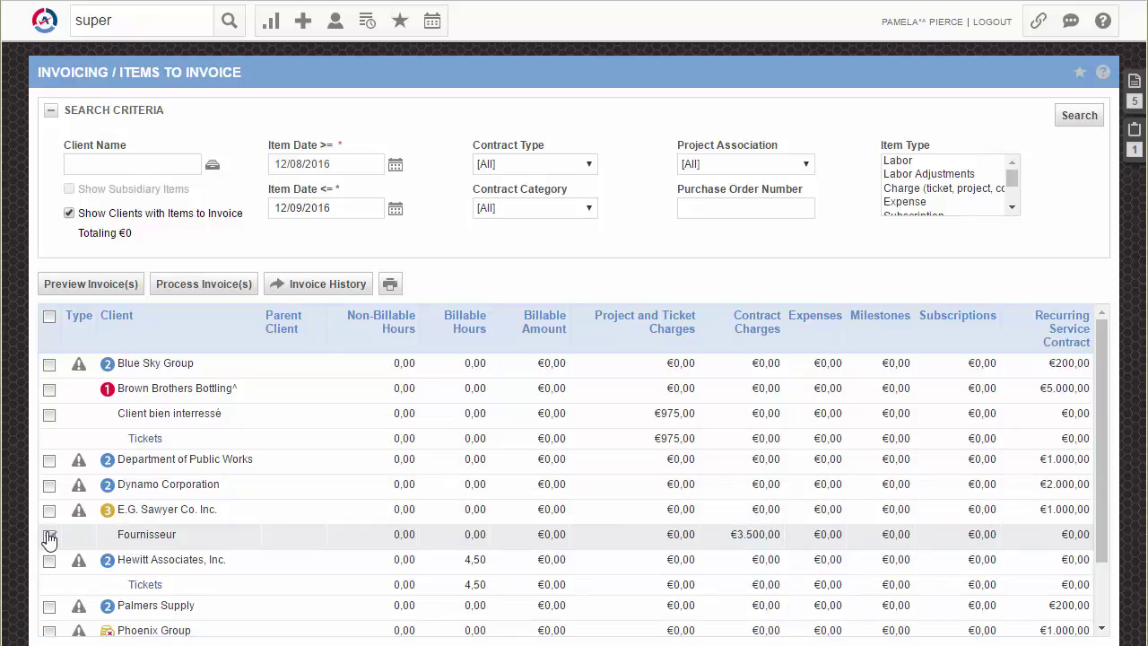
{"action": "left_click", "coordinate": [207, 286]}
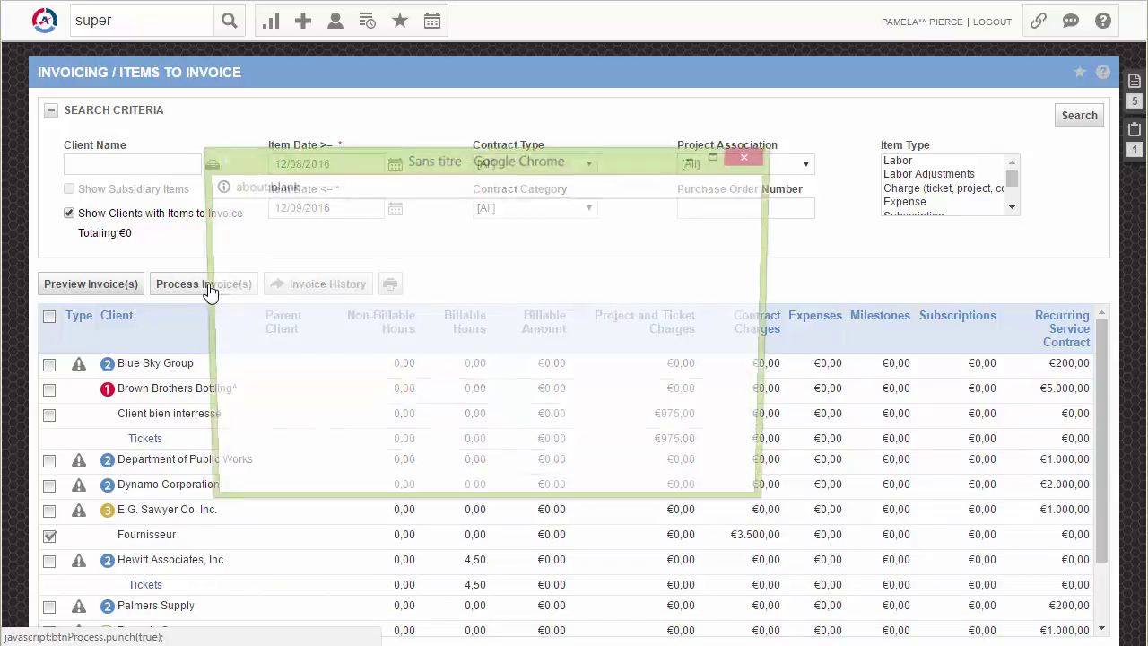
{"action": "scroll", "coordinate": [750, 416], "scroll_direction": "down", "scroll_amount": 3}
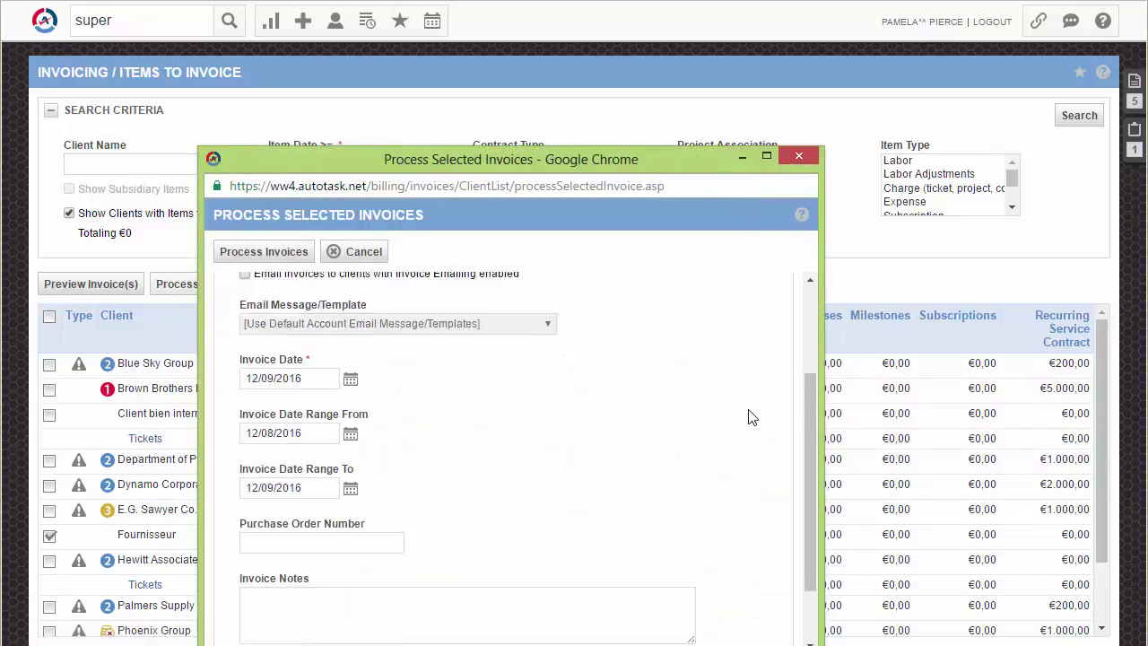
{"action": "scroll", "coordinate": [710, 423], "scroll_direction": "up", "scroll_amount": 3}
{"action": "left_click", "coordinate": [247, 254]}
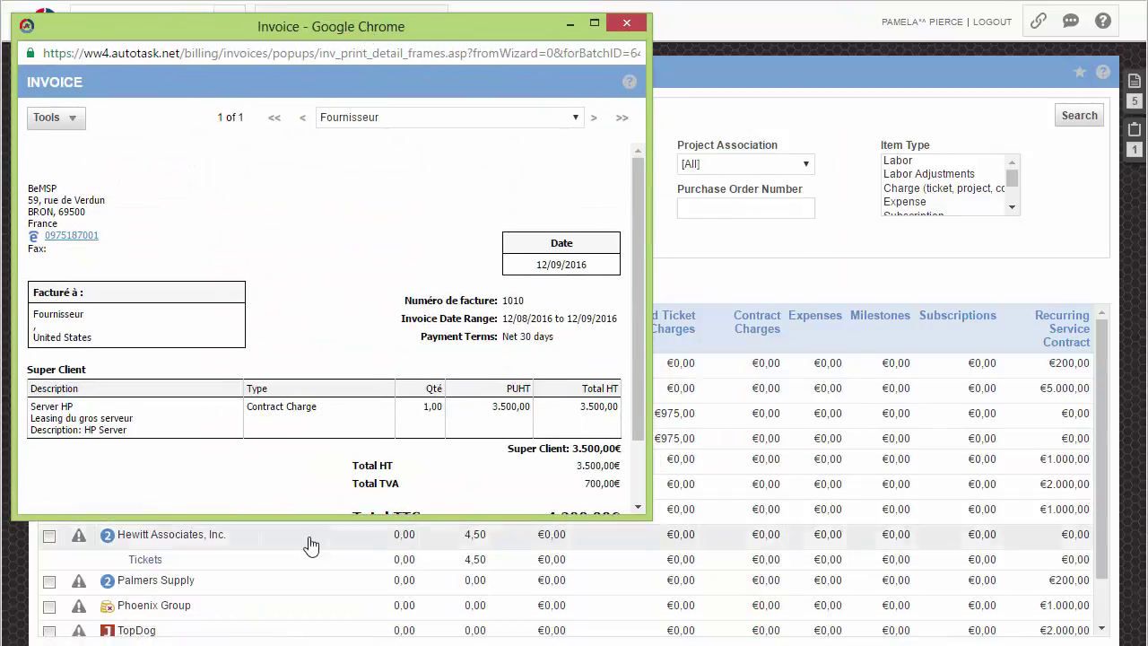
Enlarge the invoice window and examine the billed party, the Server HP line description and the Super Client subtotal.
{"action": "left_click_drag", "start_coordinate": [303, 517], "coordinate": [300, 642]}
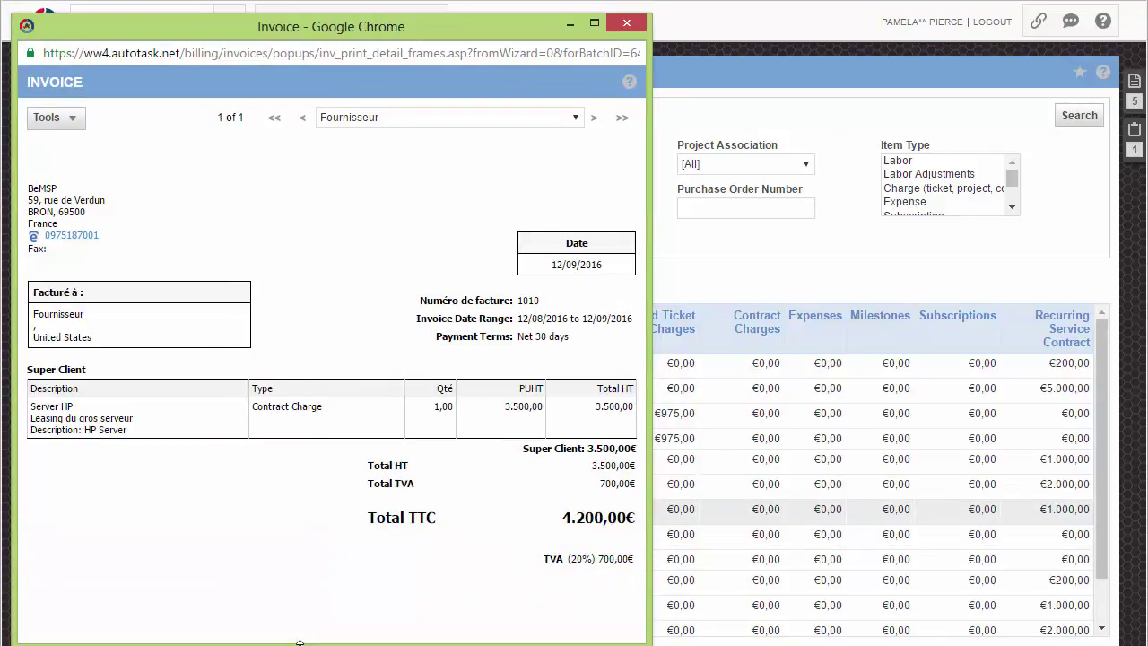
{"action": "left_click_drag", "start_coordinate": [85, 314], "coordinate": [43, 313]}
{"action": "left_click", "coordinate": [66, 313]}
{"action": "left_click_drag", "start_coordinate": [32, 405], "coordinate": [83, 429]}
{"action": "left_click", "coordinate": [107, 419]}
{"action": "left_click", "coordinate": [162, 428]}
{"action": "left_click_drag", "start_coordinate": [526, 451], "coordinate": [585, 450]}
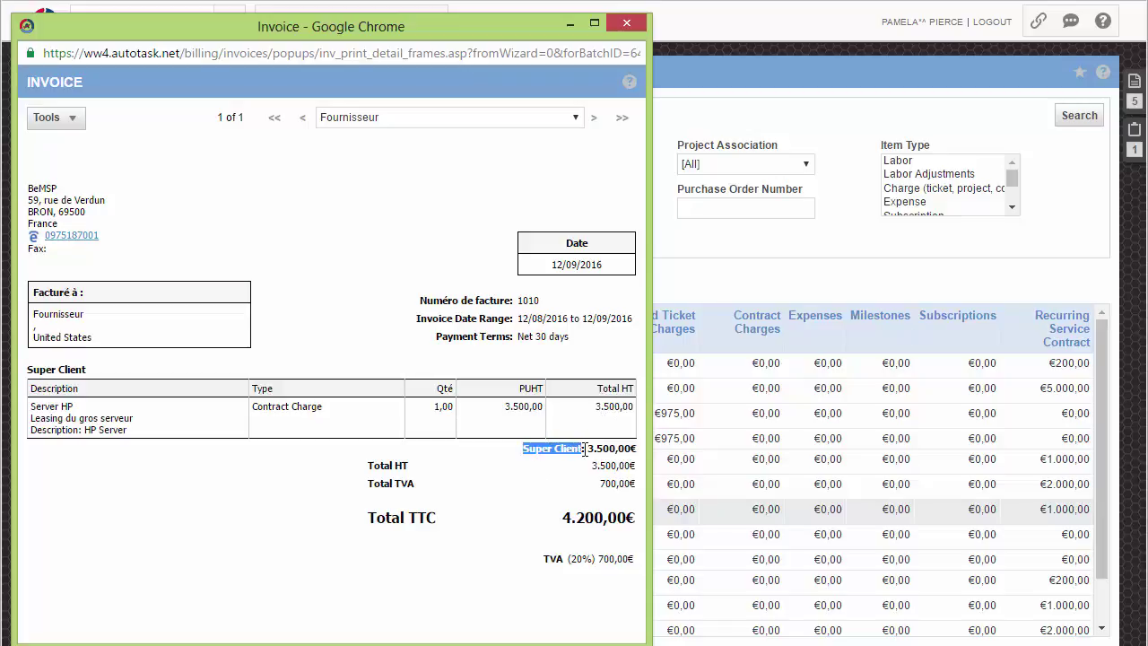
{"action": "left_click", "coordinate": [585, 450]}
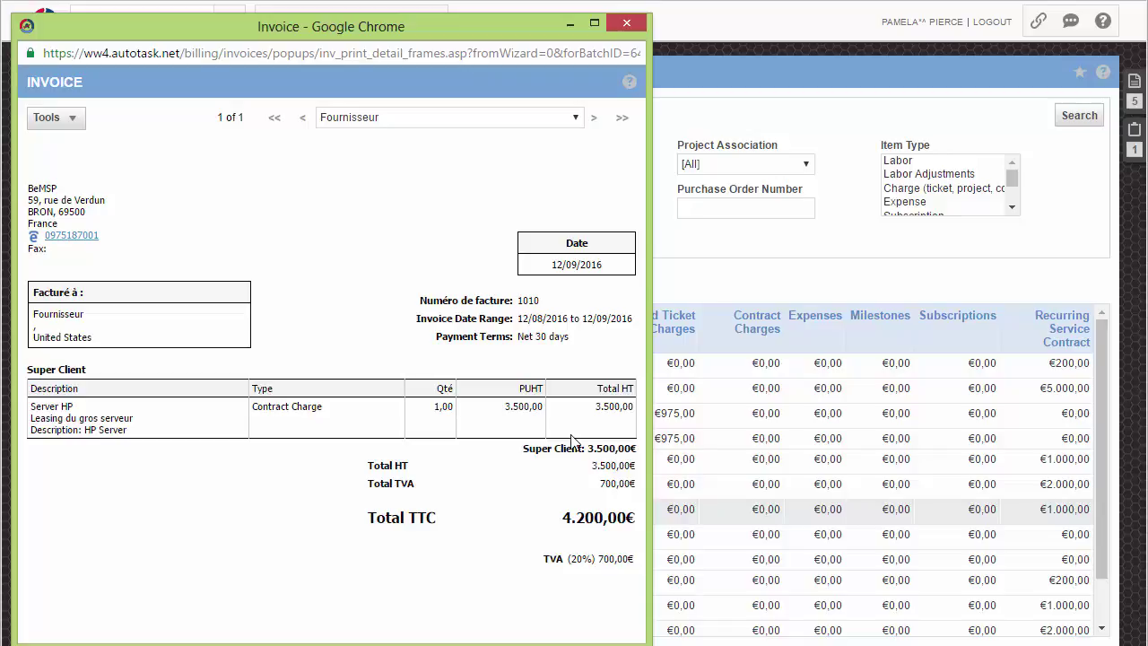
Close the Fournisseur invoice, search the clients for "super" and open the Super Client record.
{"action": "left_click", "coordinate": [626, 24]}
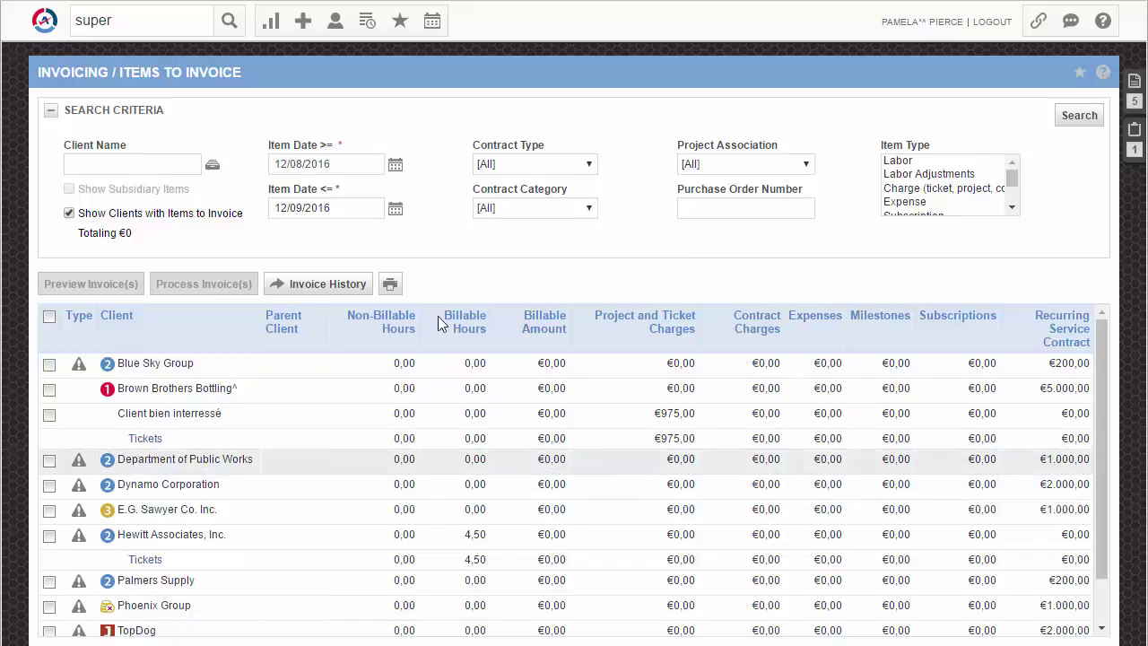
{"action": "left_click", "coordinate": [127, 14]}
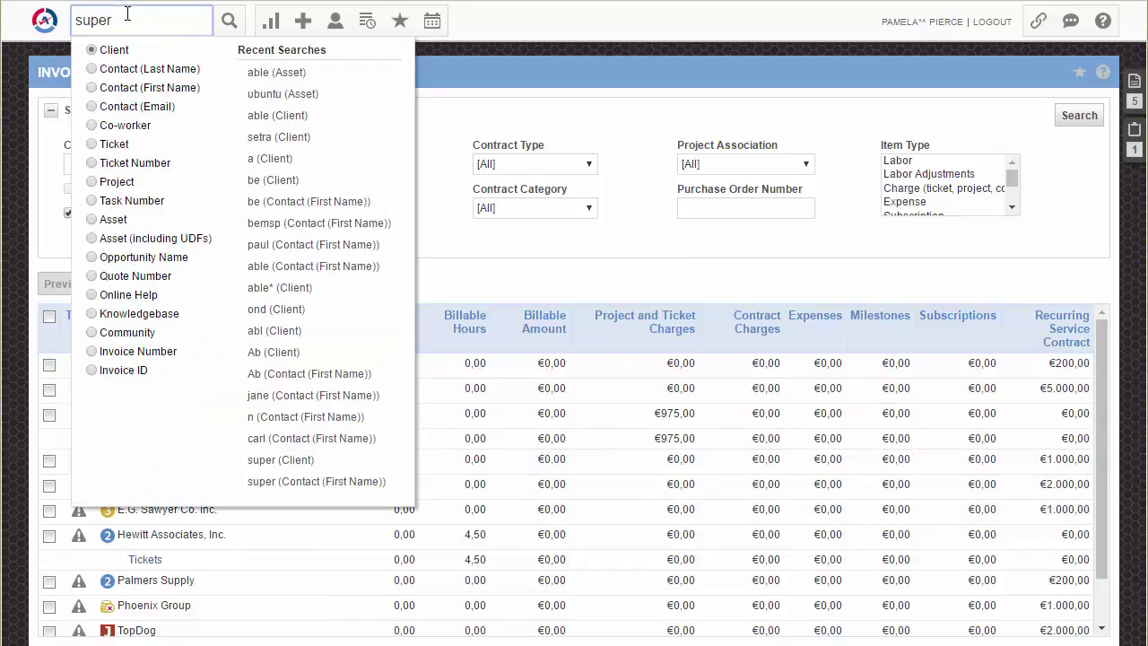
{"action": "key", "text": "Return"}
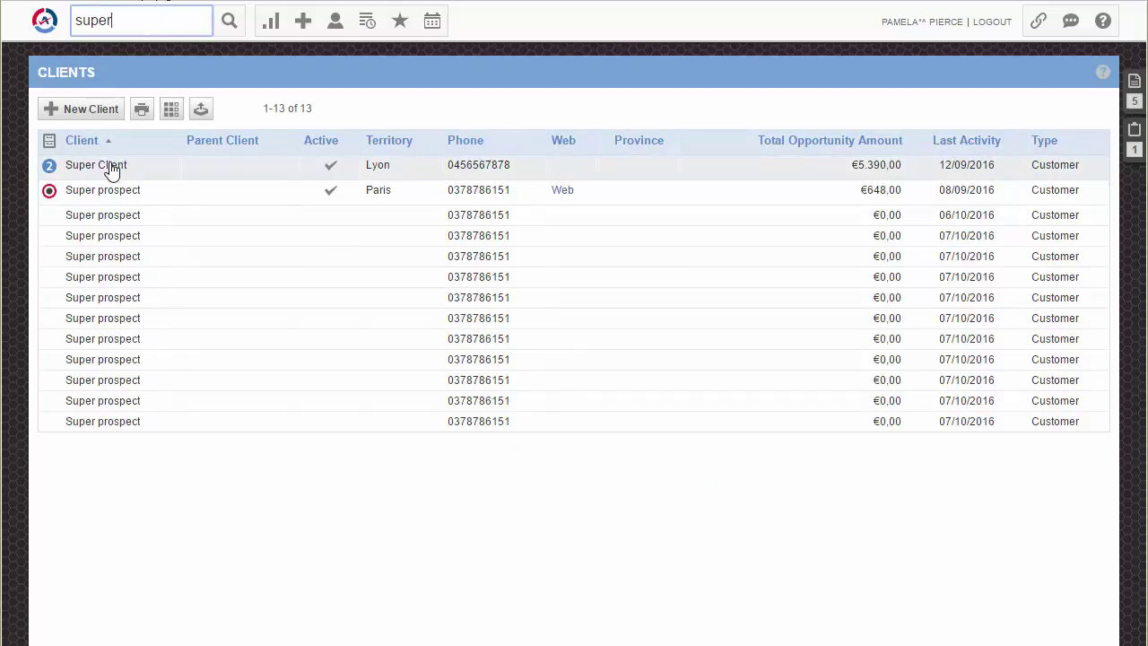
{"action": "left_click", "coordinate": [107, 164]}
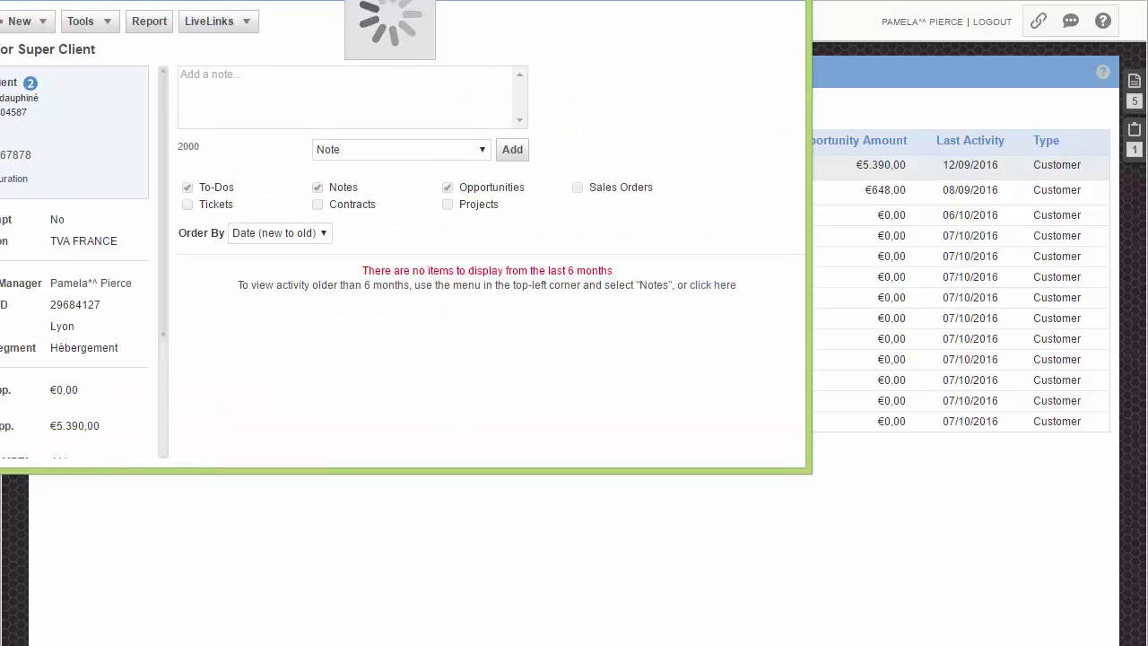
Open the "Leasing du gros serveur" contract from Super Client's list of contracts.
{"action": "left_click", "coordinate": [50, 90]}
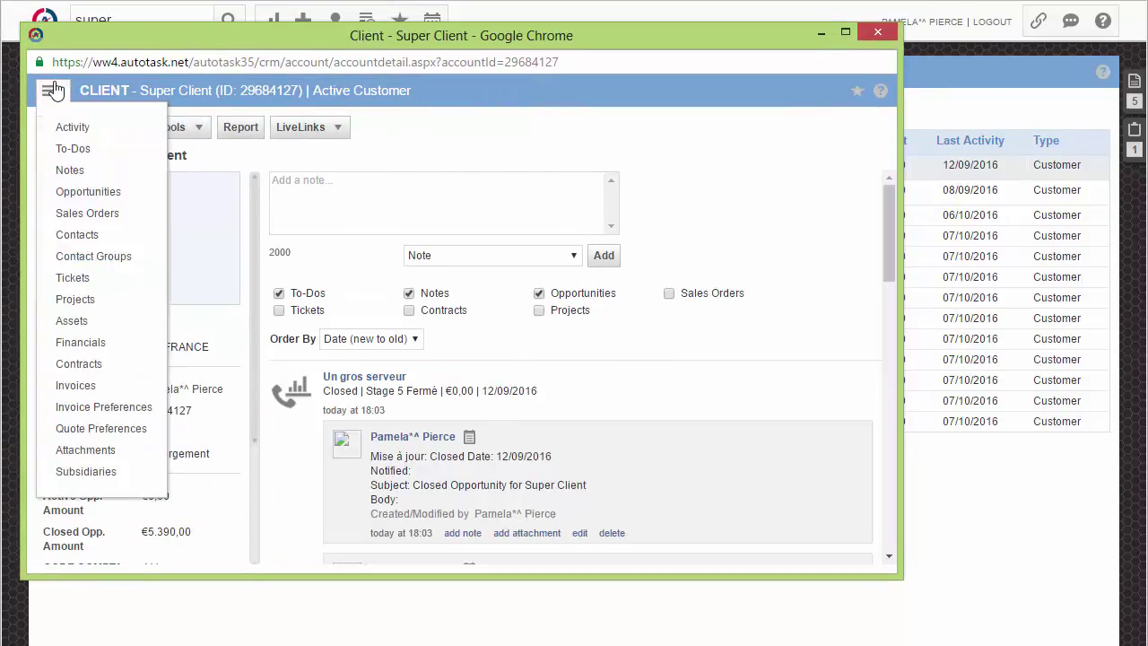
{"action": "left_click", "coordinate": [79, 365]}
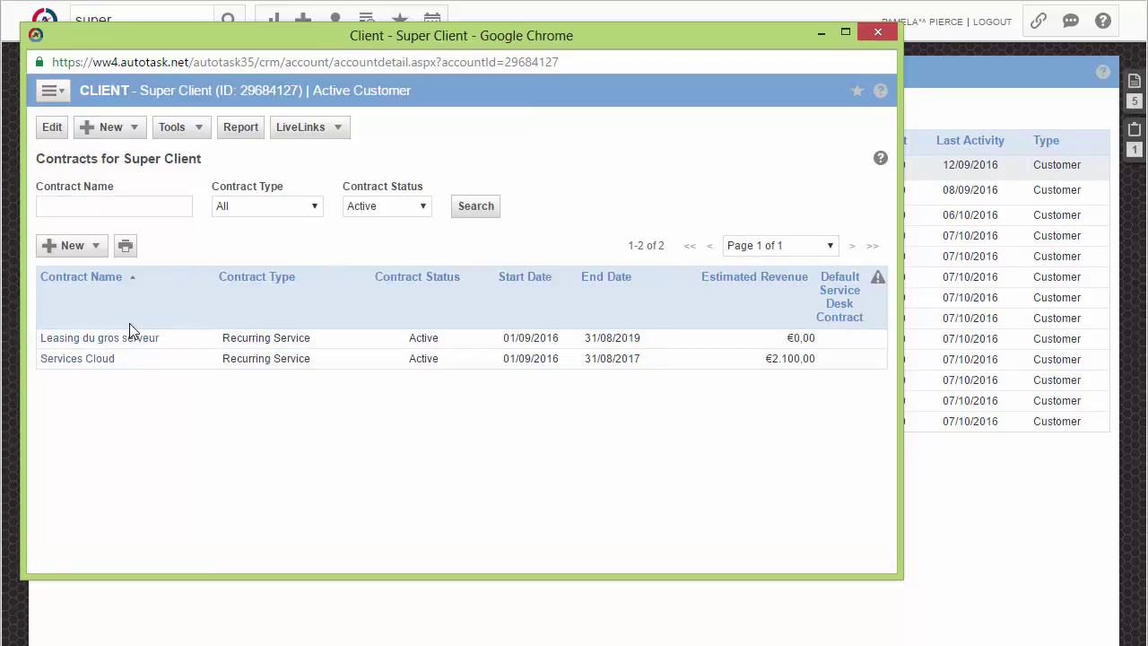
{"action": "left_click", "coordinate": [130, 340]}
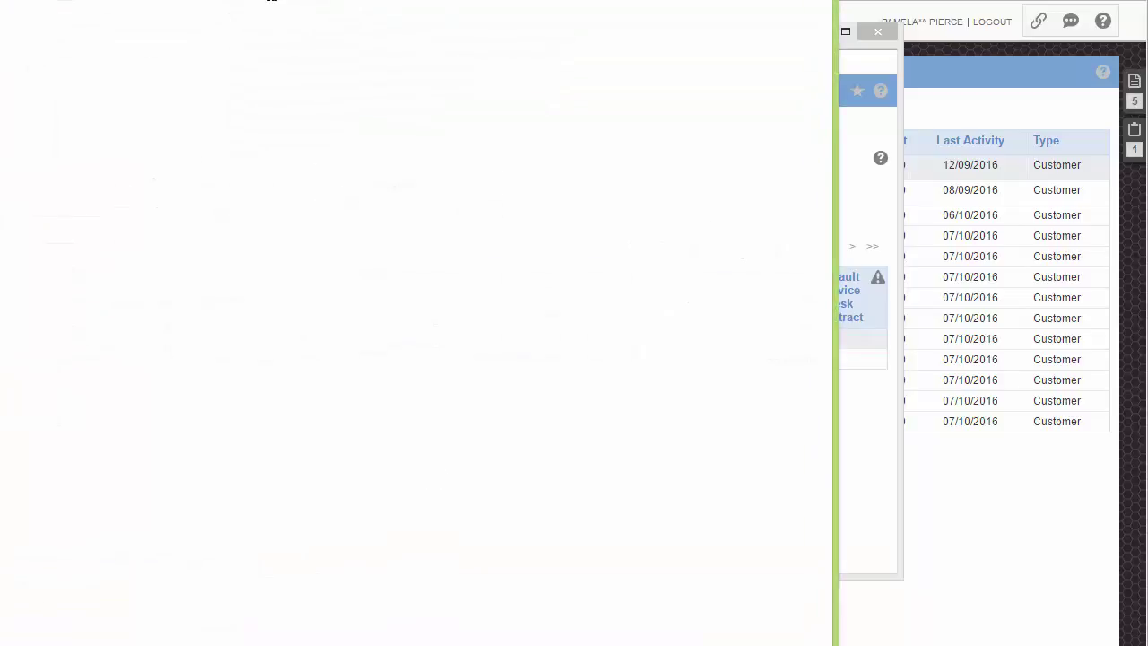
{"action": "left_click_drag", "start_coordinate": [351, 19], "coordinate": [350, 29]}
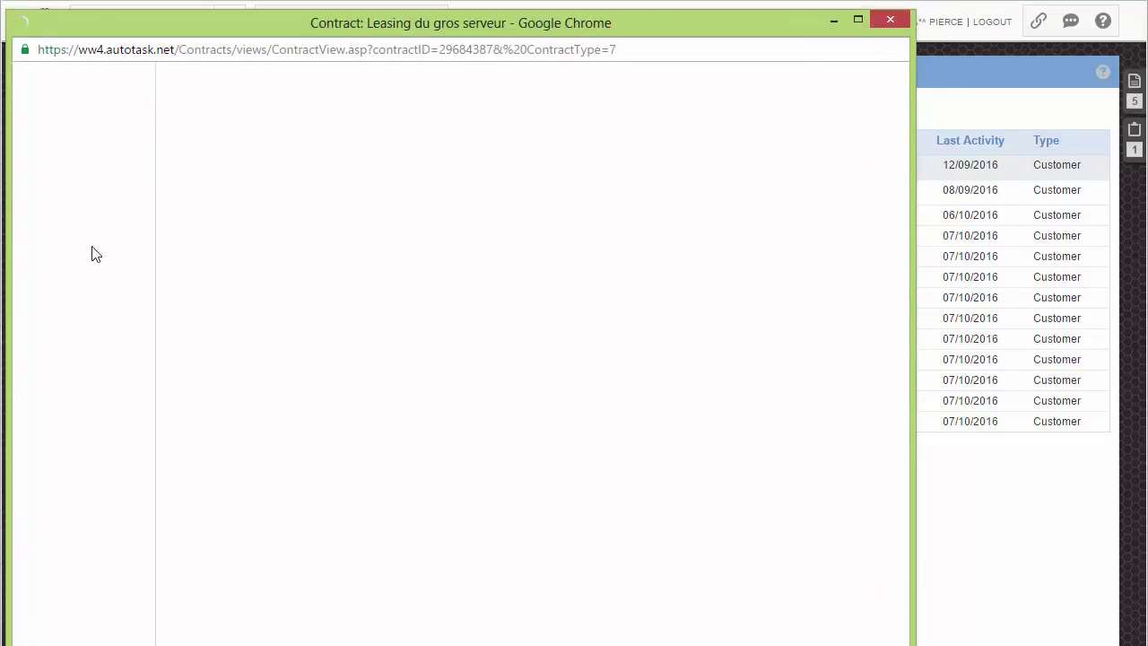
Delete the "Contrat de Leasing" service from the contract's services and return to the contract summary.
{"action": "left_click", "coordinate": [49, 169]}
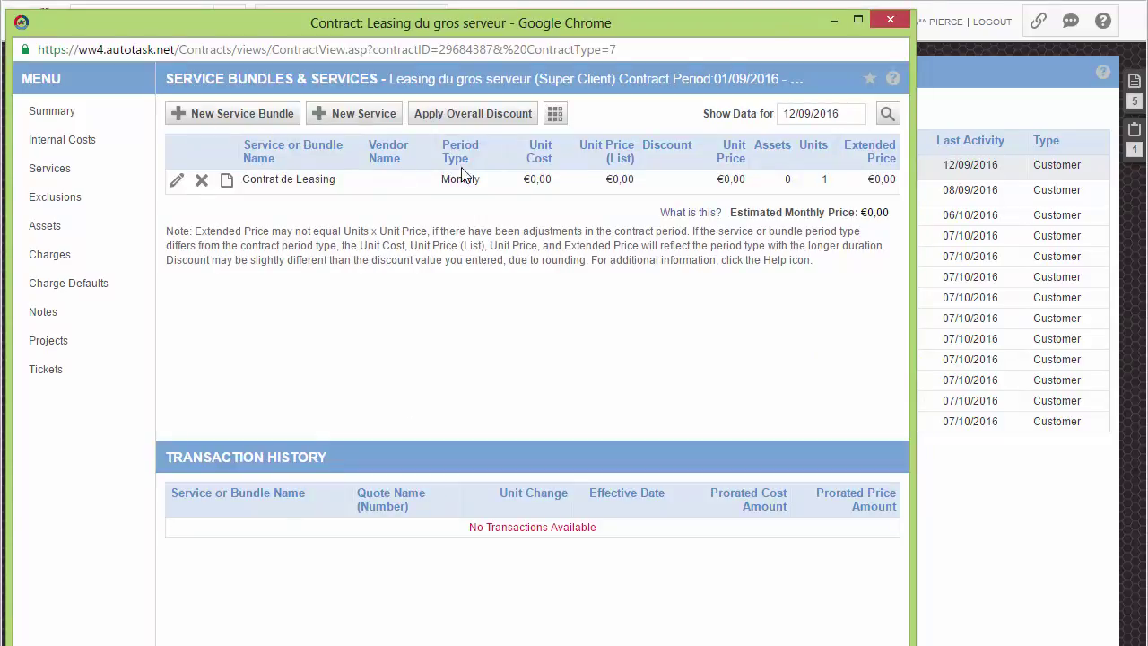
{"action": "left_click", "coordinate": [202, 180]}
{"action": "left_click", "coordinate": [534, 163]}
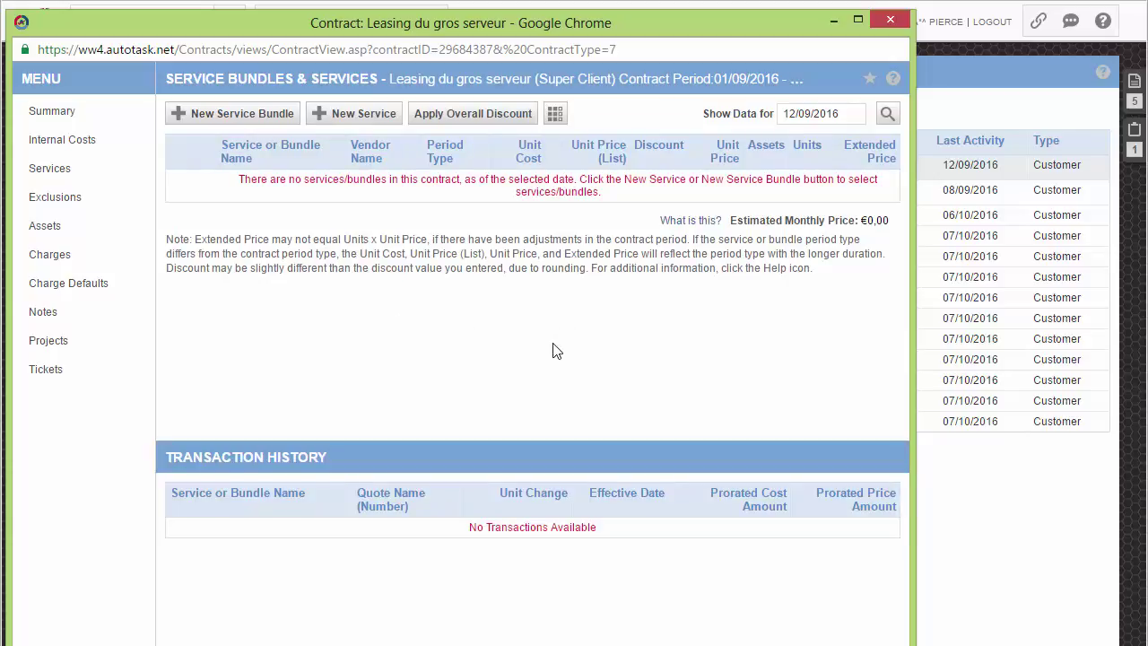
{"action": "left_click", "coordinate": [51, 114]}
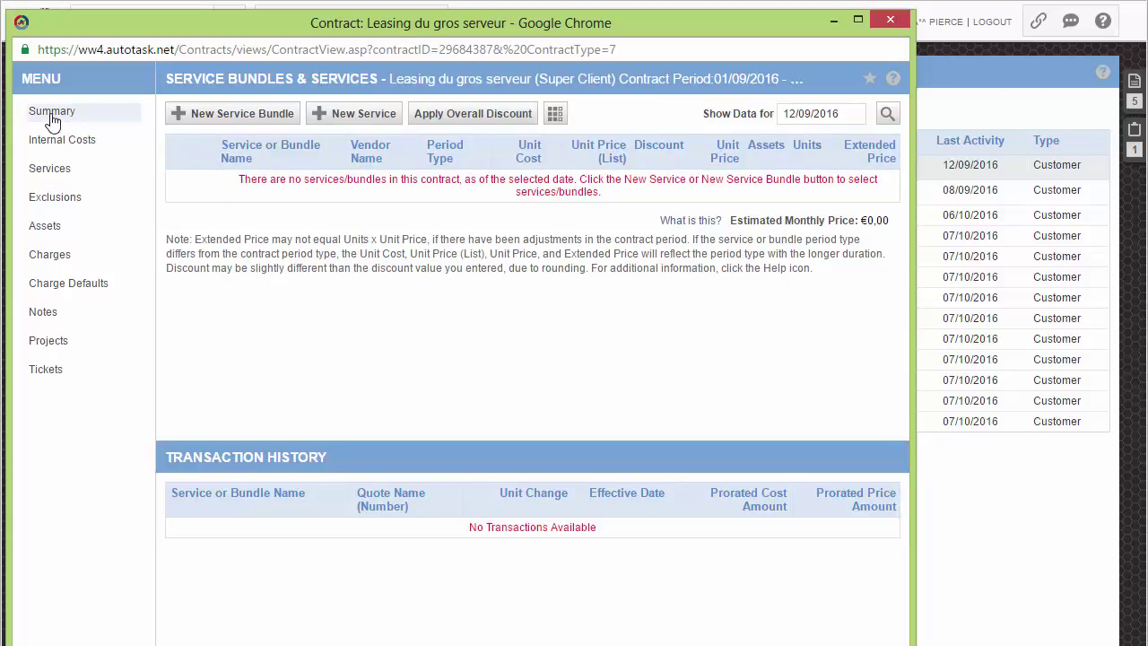